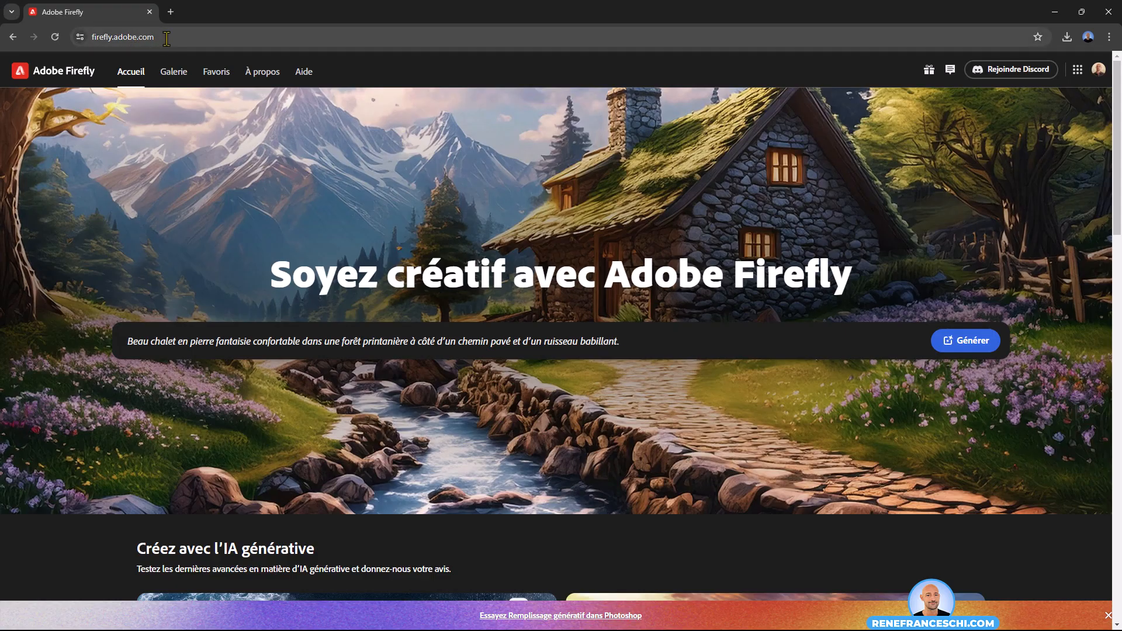
- Generate images on the Firefly home page from the prompt "crane de squelette avec texture grunge"
left_click(166, 36)
triple_click(275, 353)
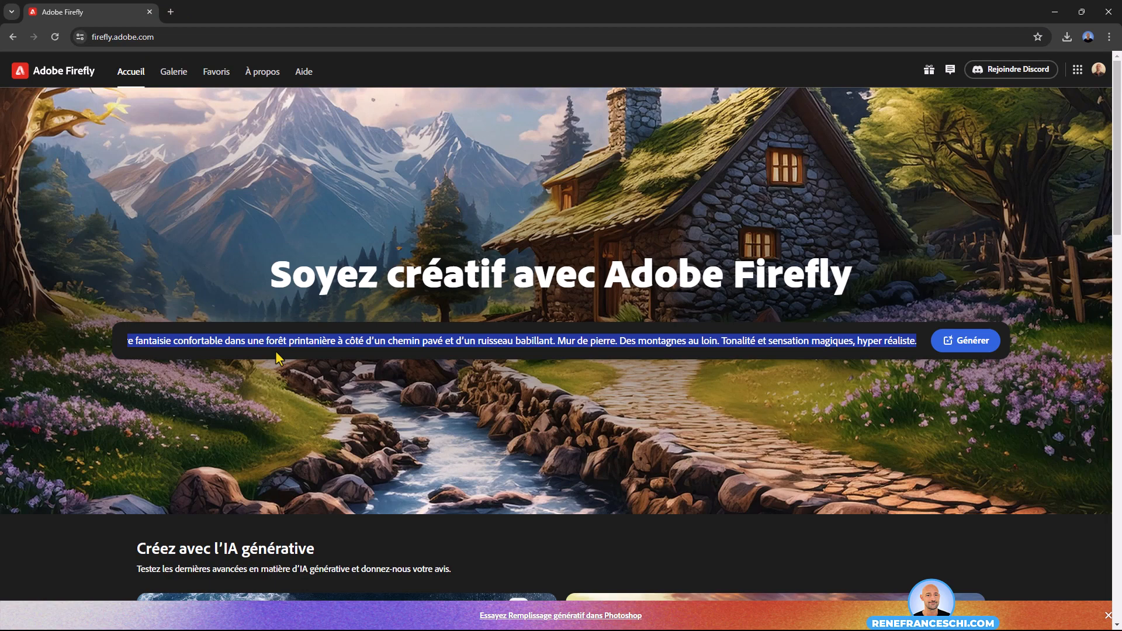
type("crane de squelette avec t")
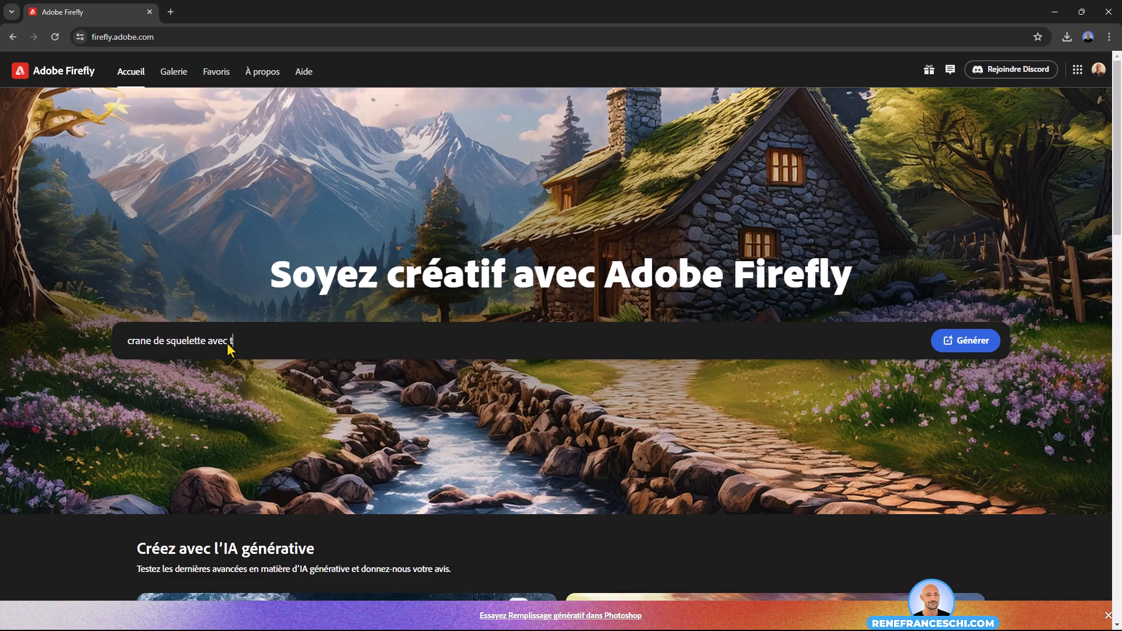
type("exture grunge")
key("Return")
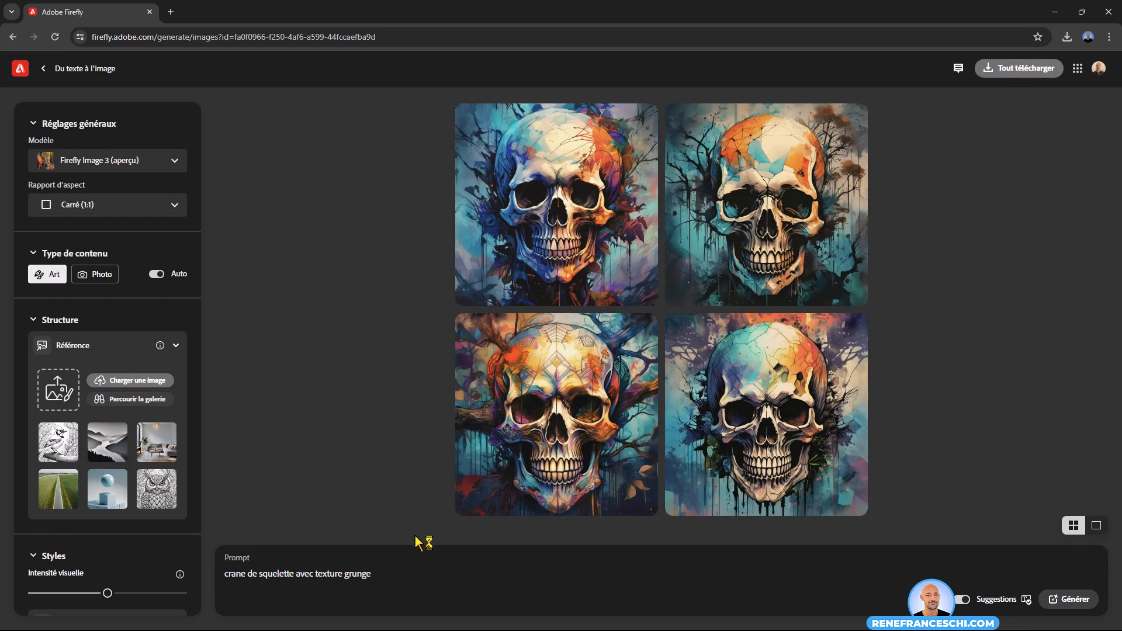
mouse_move(710, 367)
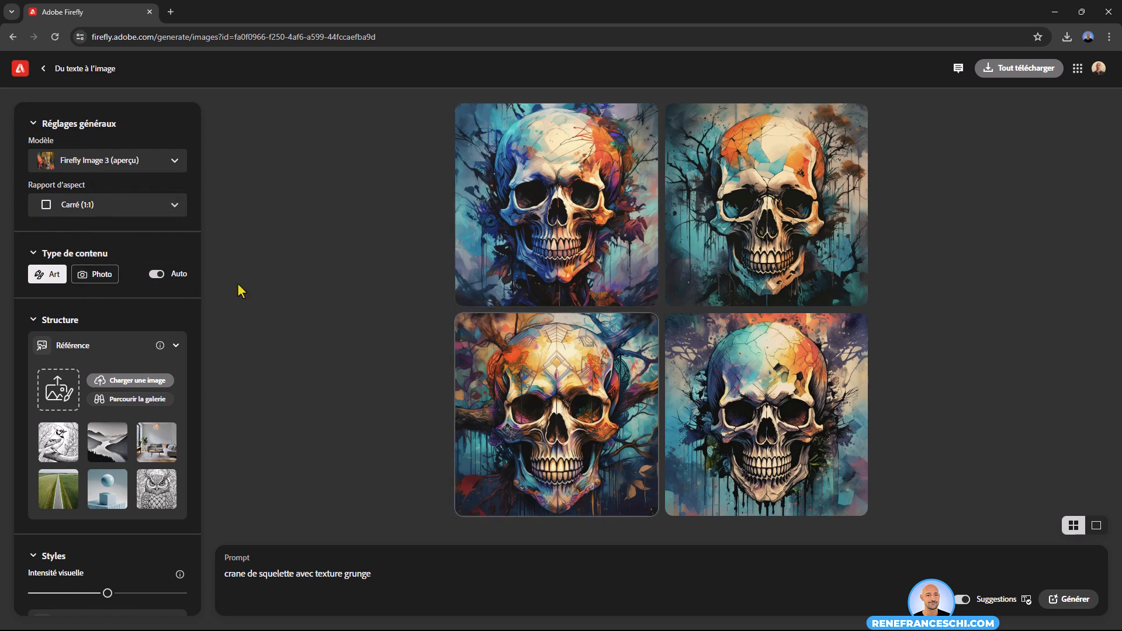
- Load the Crane skull photo as the structure reference and raise its strength to the maximum
scroll(146, 291, "down", 2)
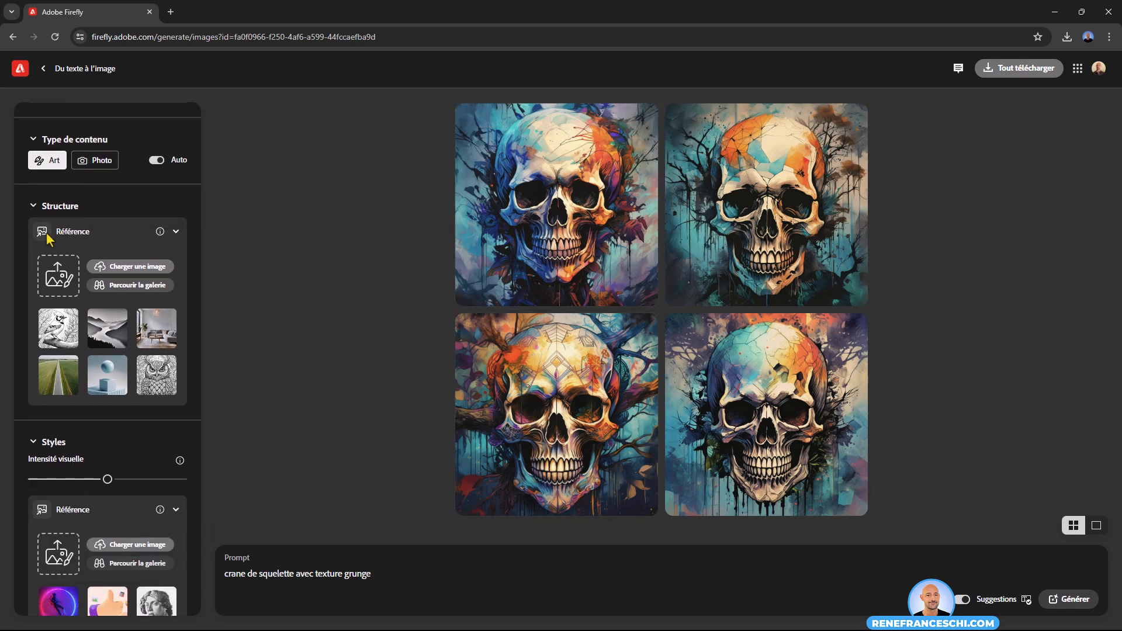
left_click(54, 274)
double_click(459, 327)
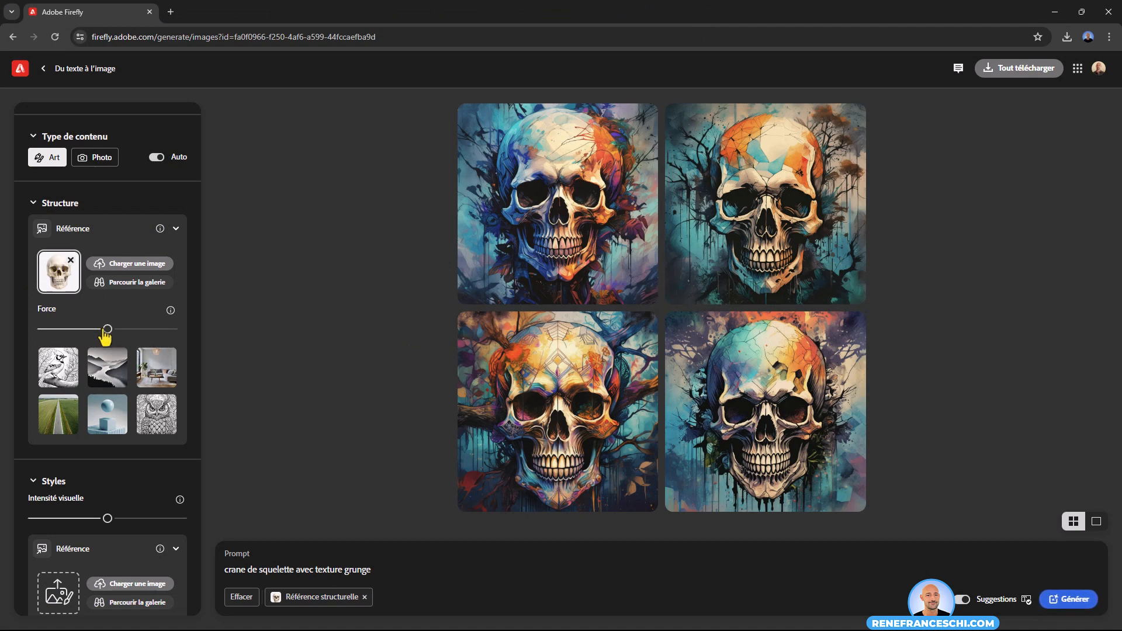
left_click_drag(107, 329, 195, 334)
- Preview Texture2.png, close the preview, and load Texture2 from the Textures folder as the style reference
scroll(94, 339, "down", 4)
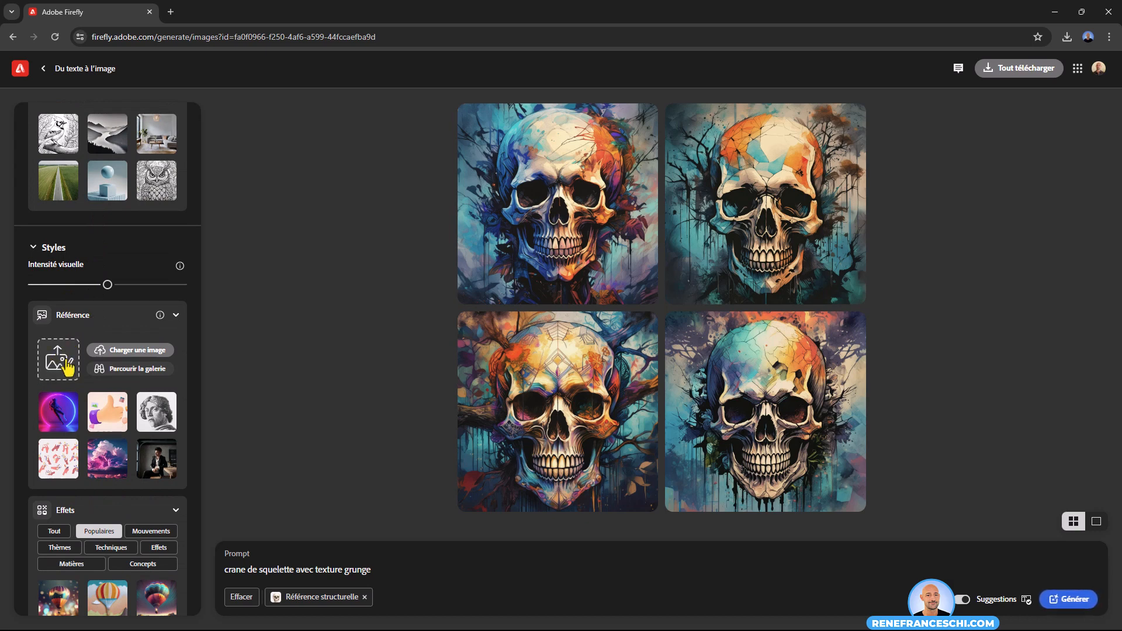
key("alt+Tab")
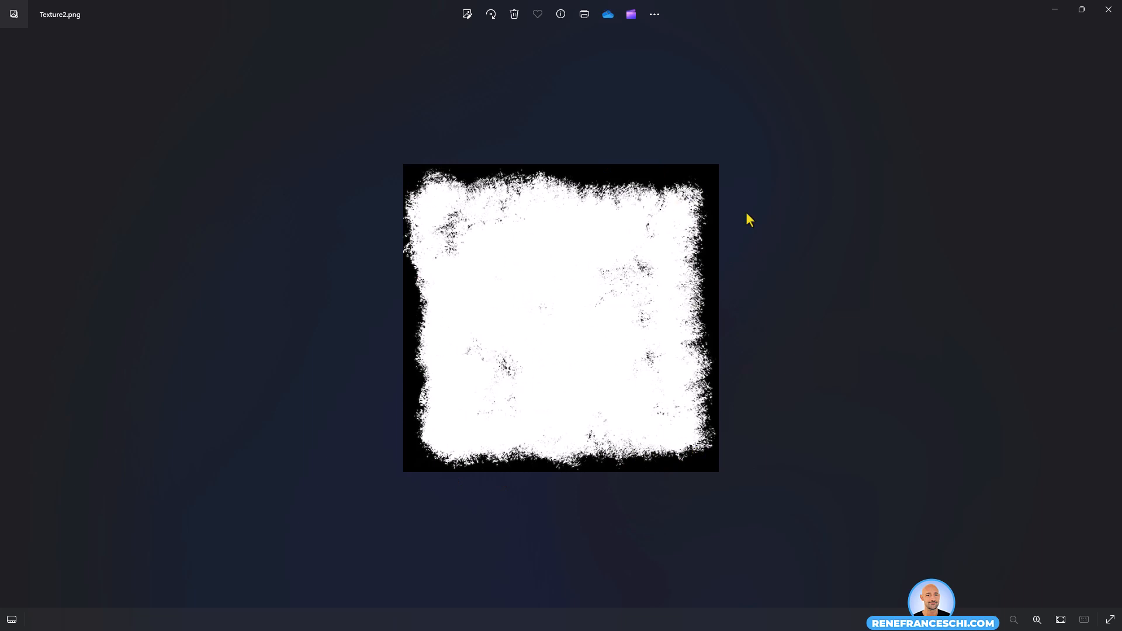
left_click(1108, 9)
left_click(58, 359)
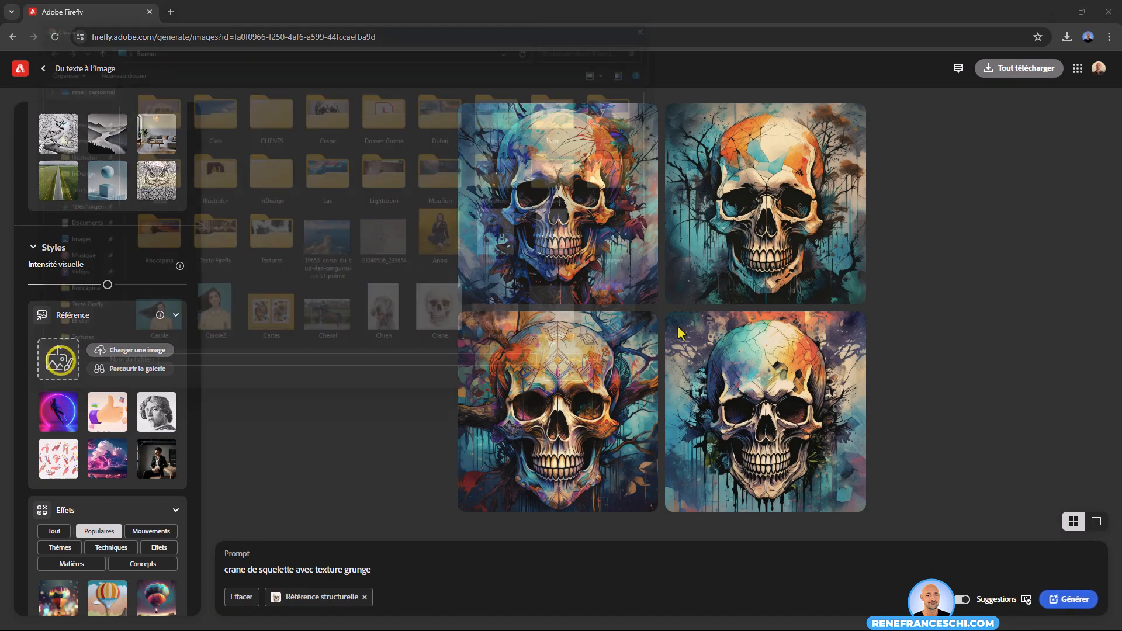
double_click(522, 327)
left_click(201, 105)
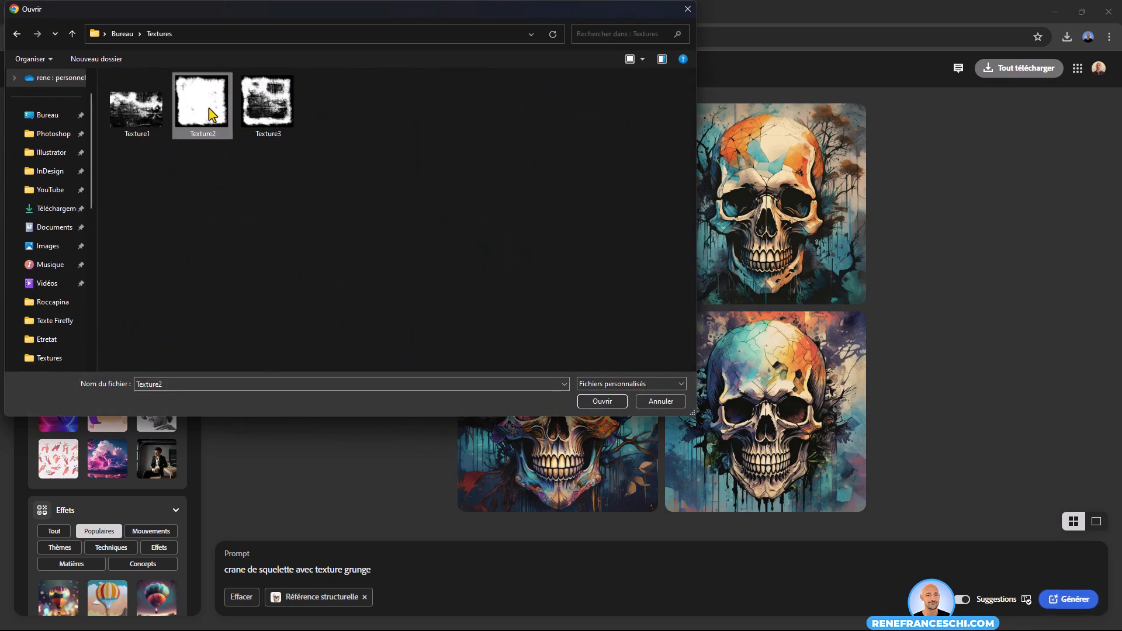
double_click(211, 114)
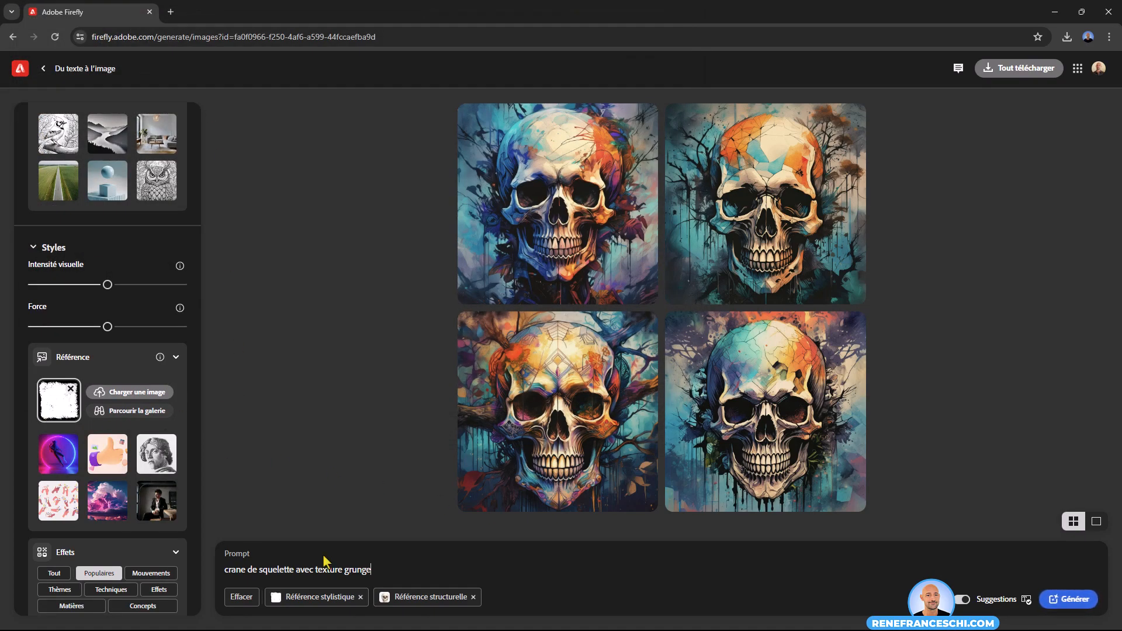
- Generate a new set of skull images from the same prompt with both the style and structure references
mouse_move(320, 609)
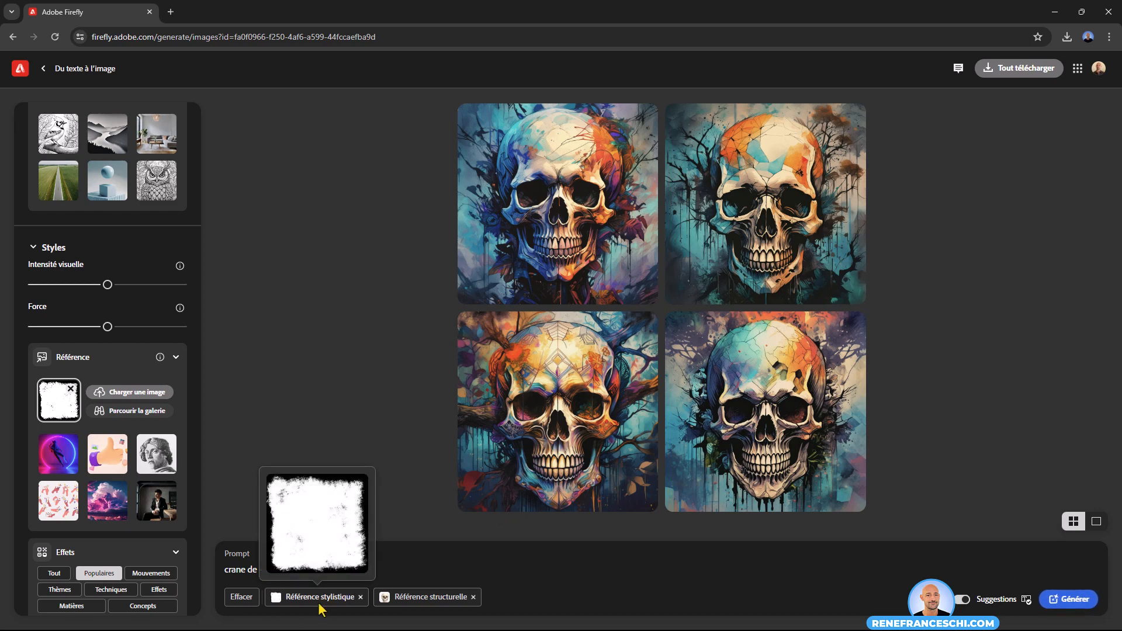
left_click(1060, 599)
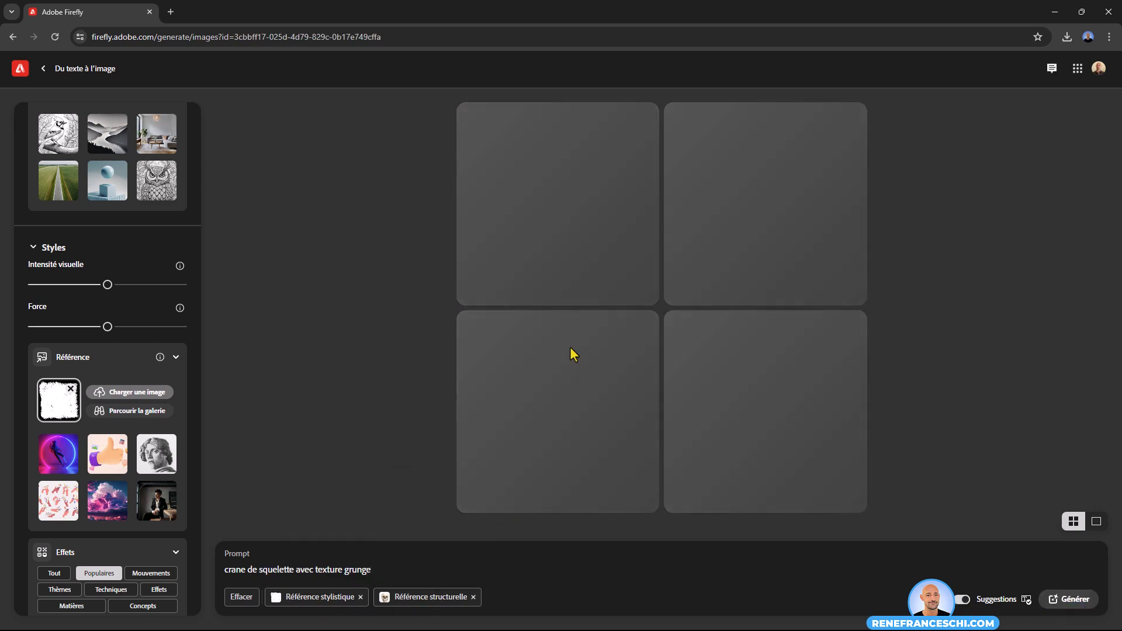
scroll(138, 350, "up", 6)
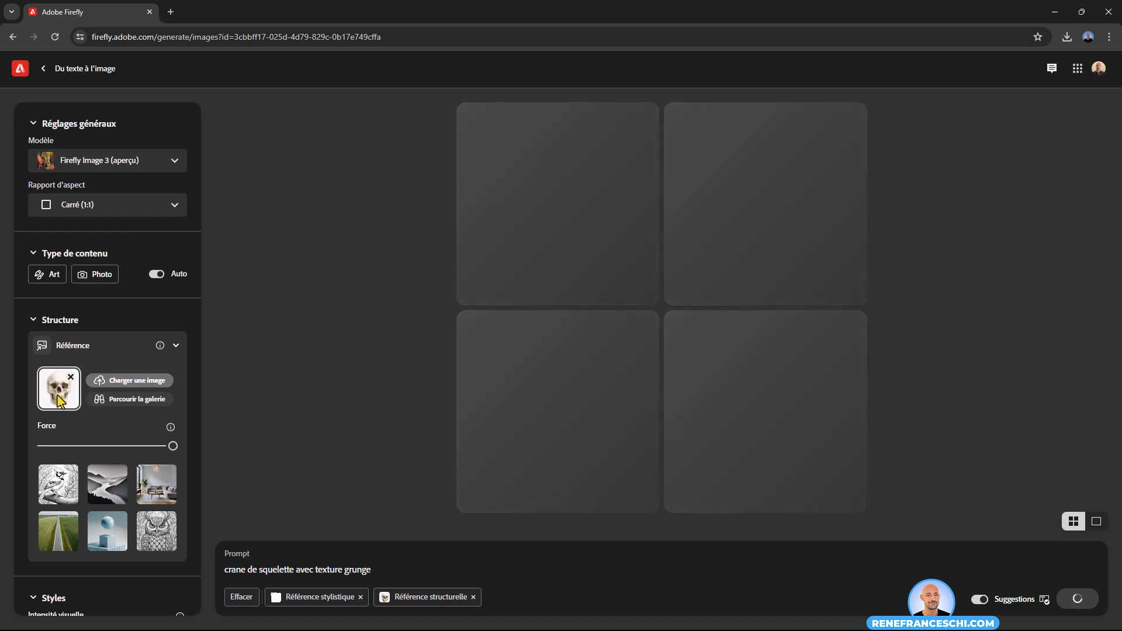
scroll(58, 394, "down", 6)
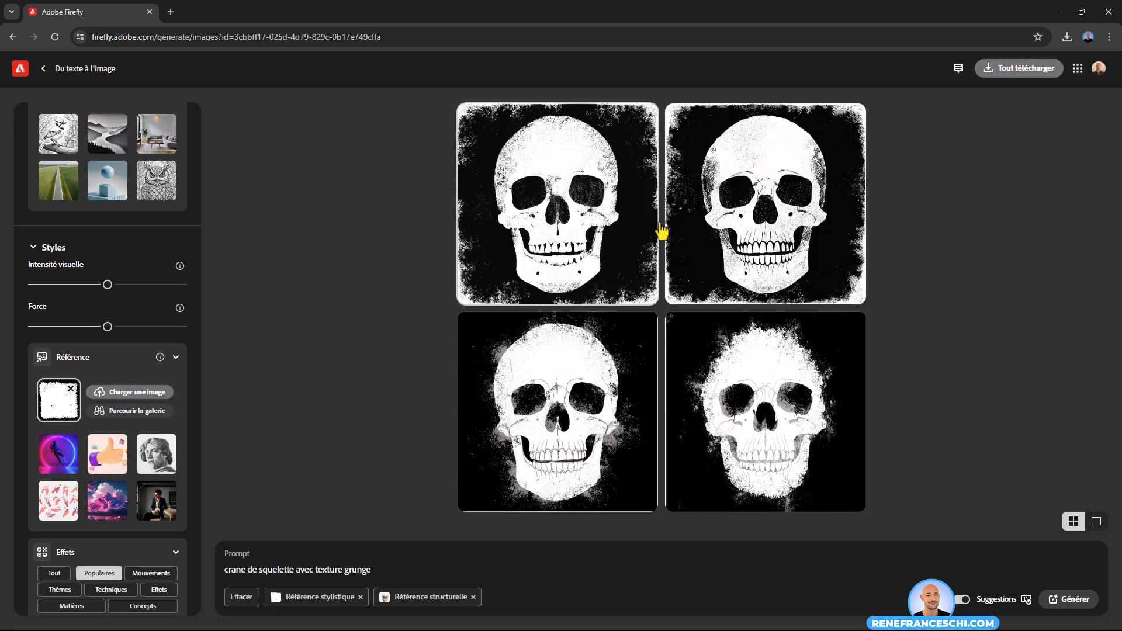
mouse_move(623, 405)
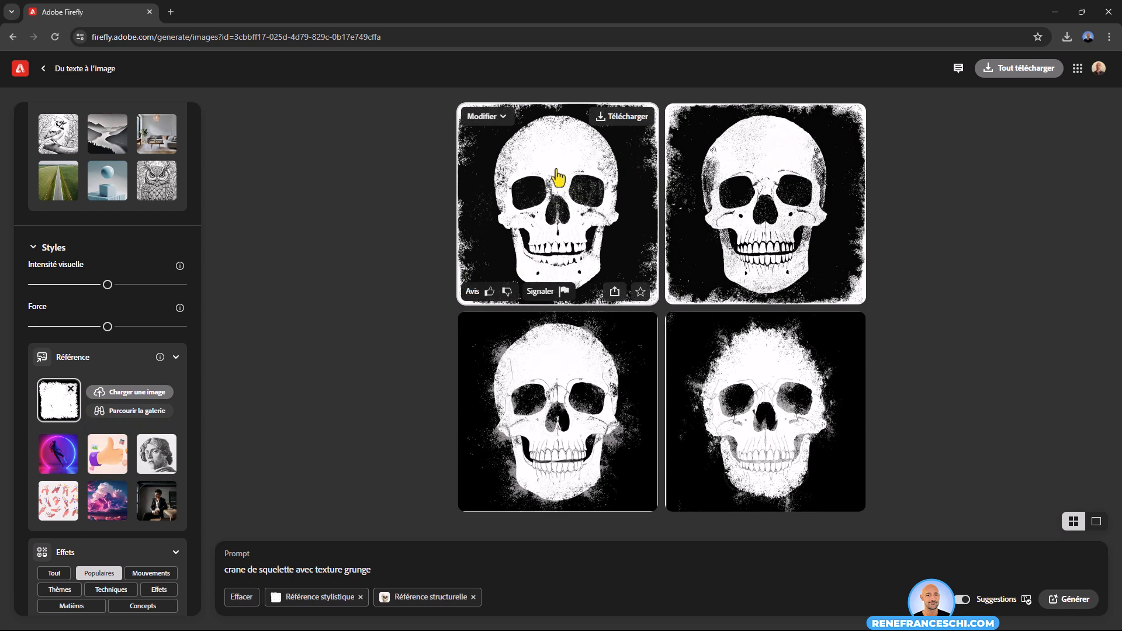
left_click(379, 570)
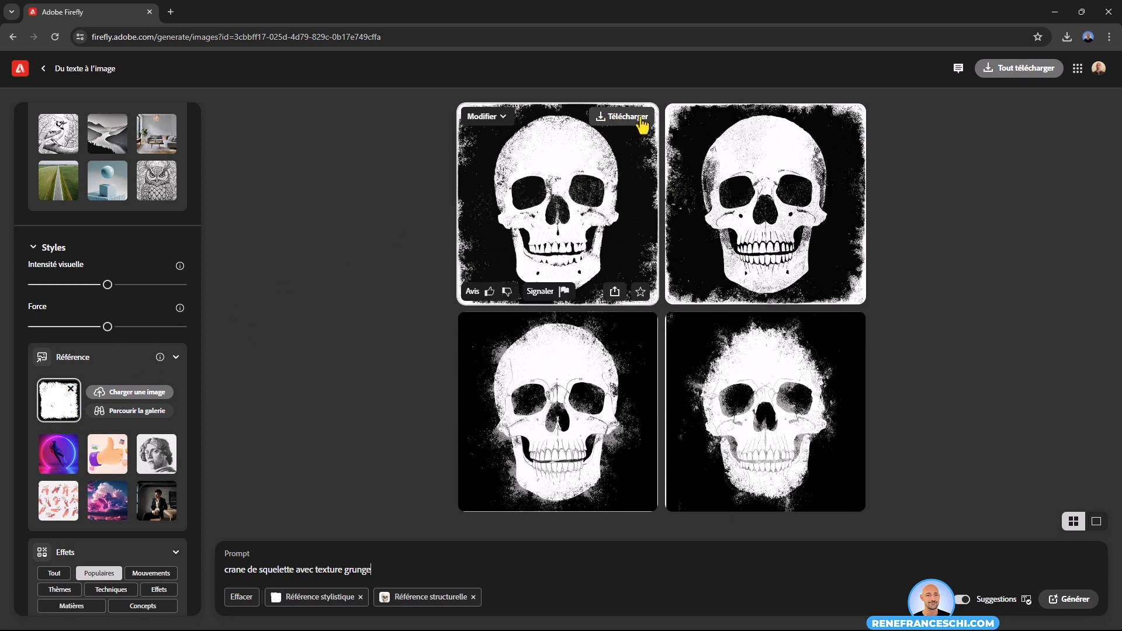
- Enlarge the first generated skull, browse through all four variants, and review the structure and style references used
left_click(540, 209)
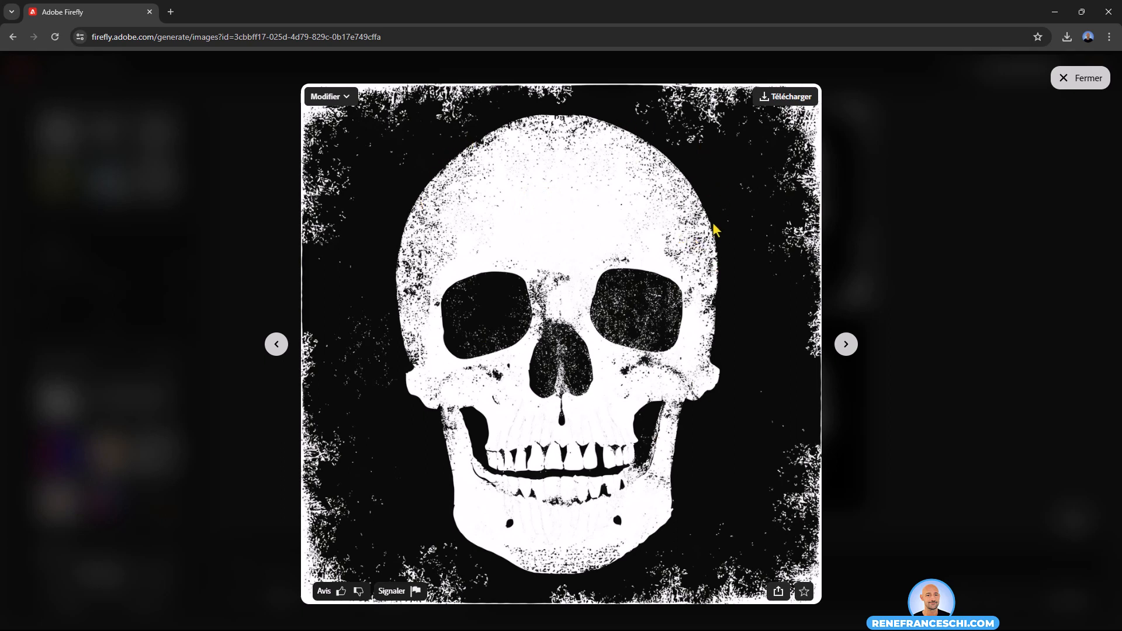
left_click(847, 346)
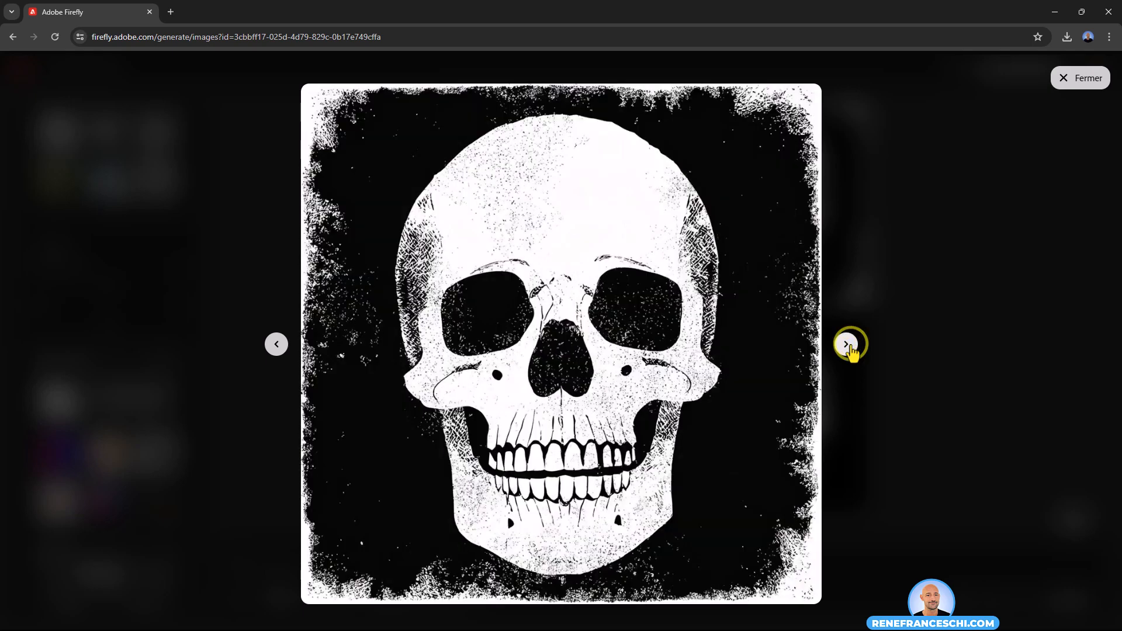
left_click(847, 345)
left_click(847, 345)
left_click(847, 346)
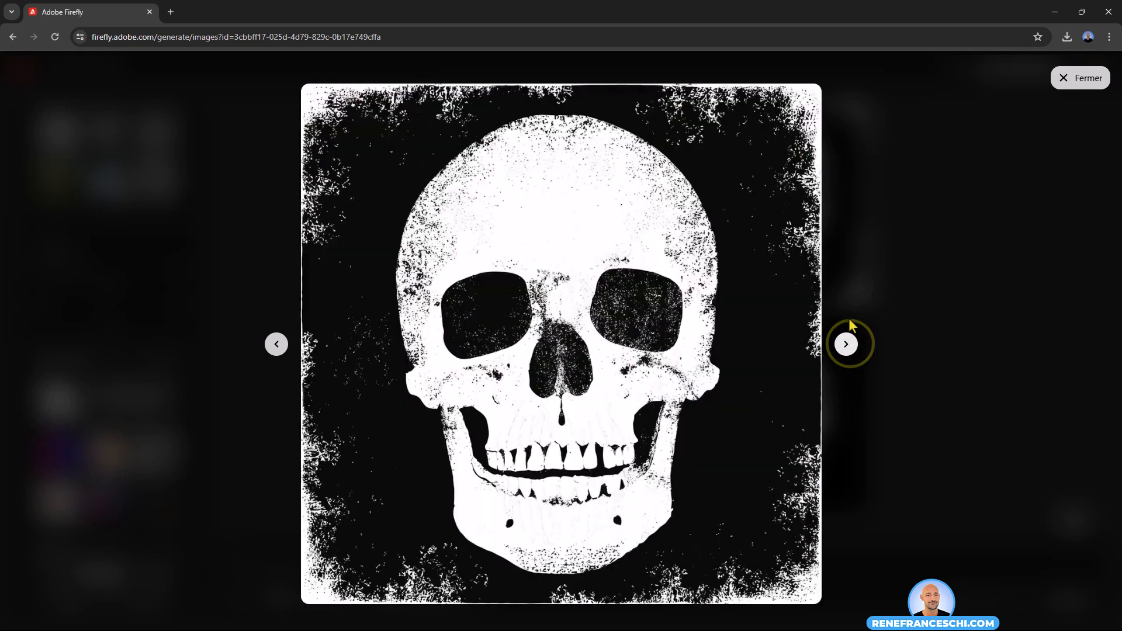
mouse_move(429, 248)
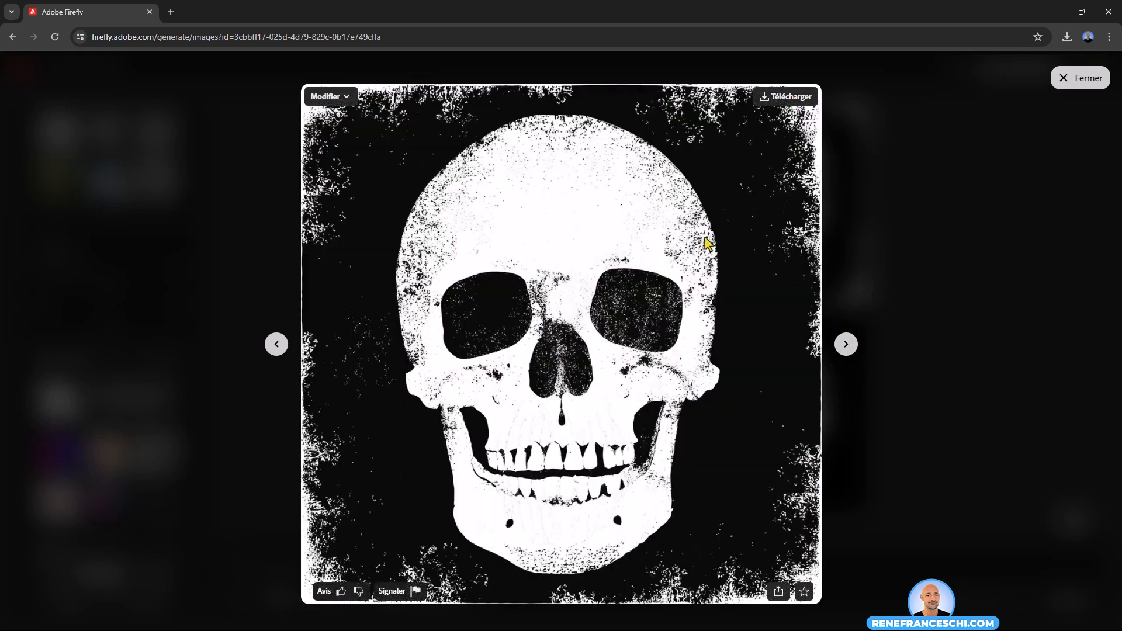
left_click(1082, 78)
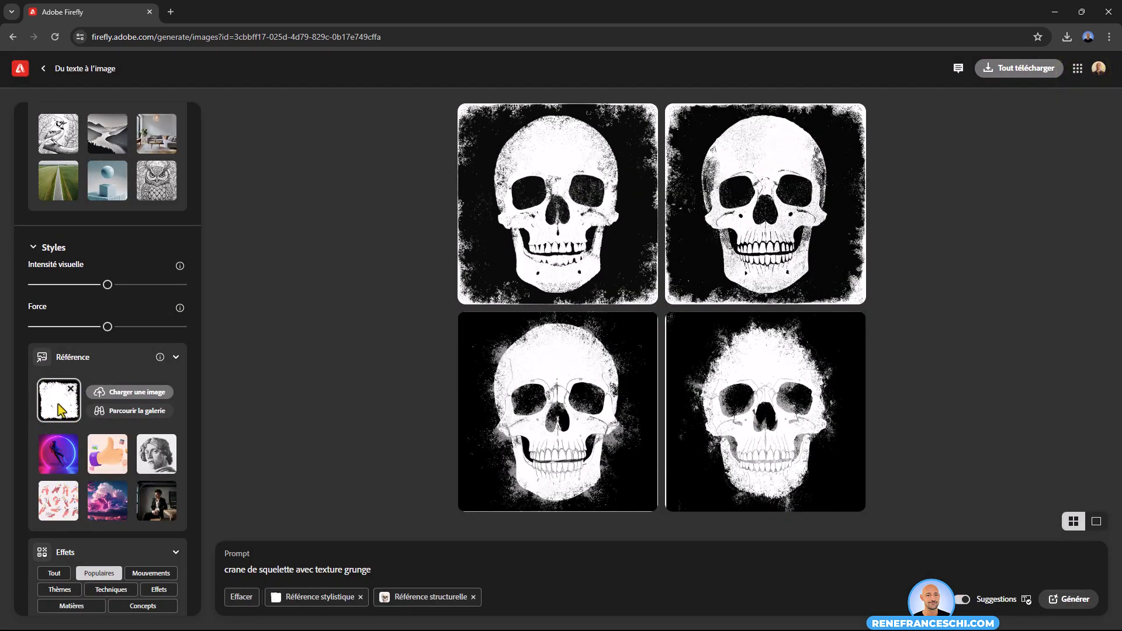
scroll(84, 346, "up", 4)
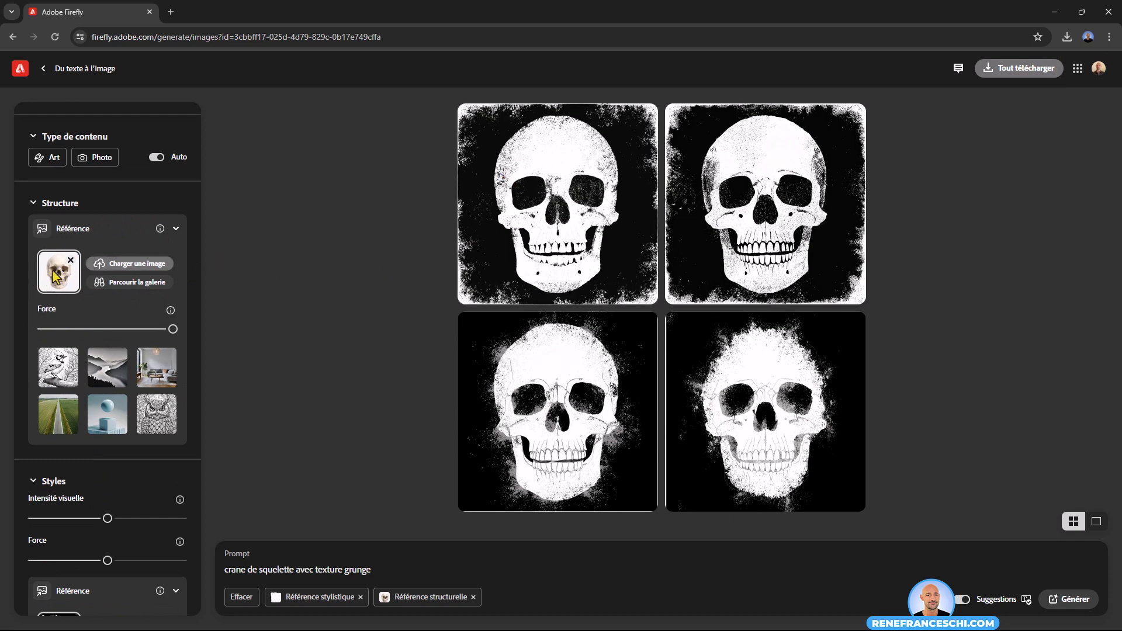
scroll(56, 278, "down", 6)
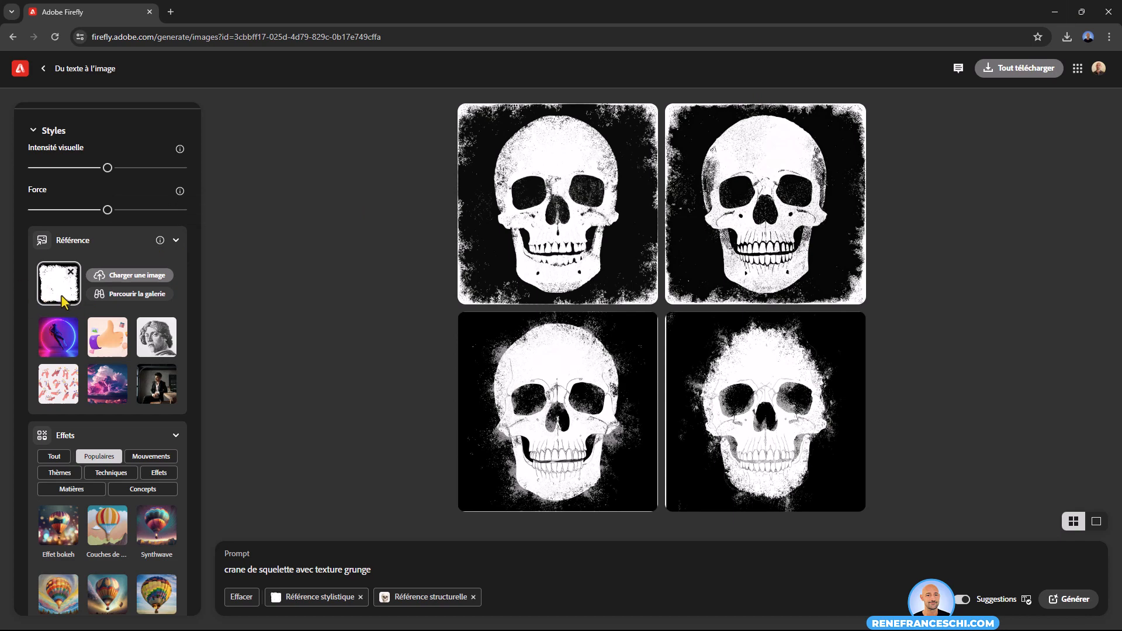
- In Photoshop, copy the scratched Texture1 image into the Texture2 document as a new layer over the white texture
mouse_move(526, 146)
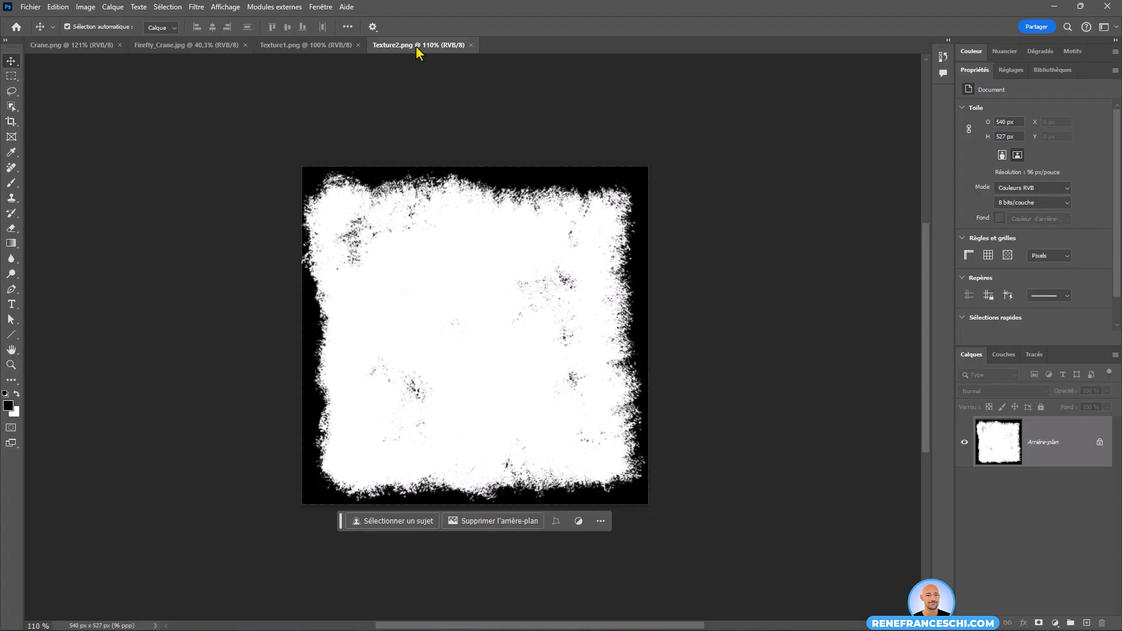
left_click(318, 45)
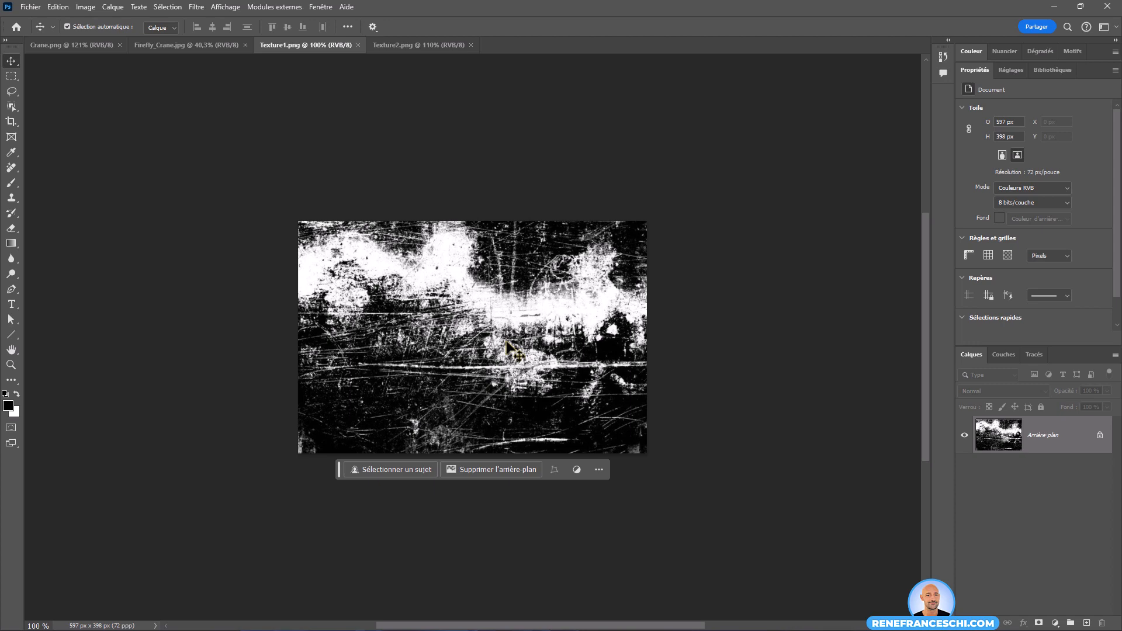
left_click(391, 44)
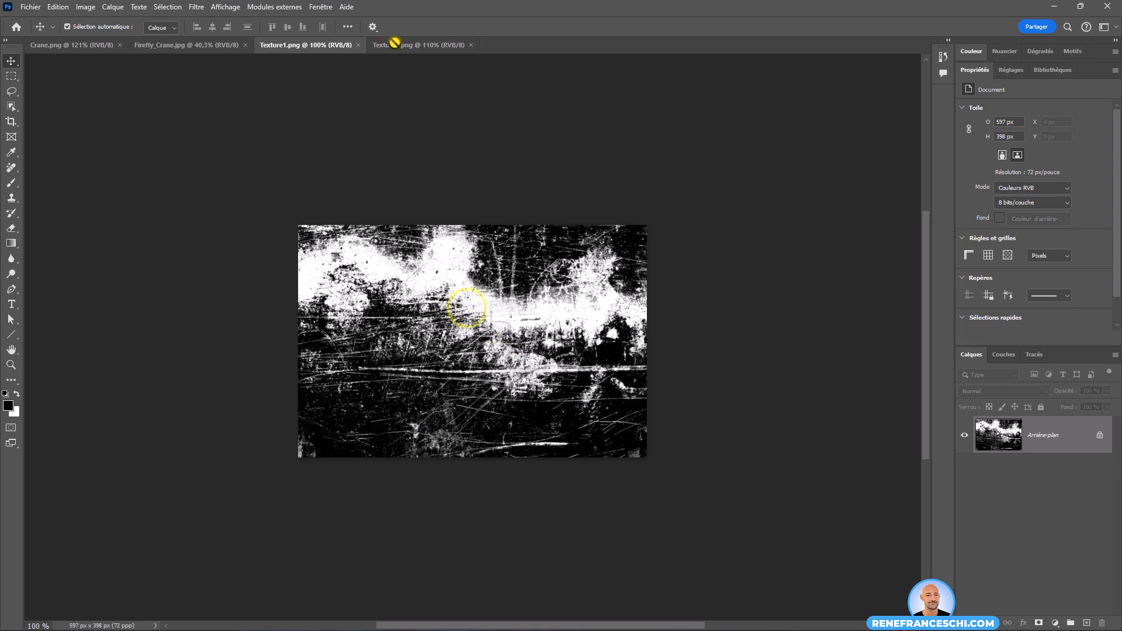
left_click_drag(394, 42, 465, 359)
left_click(348, 299)
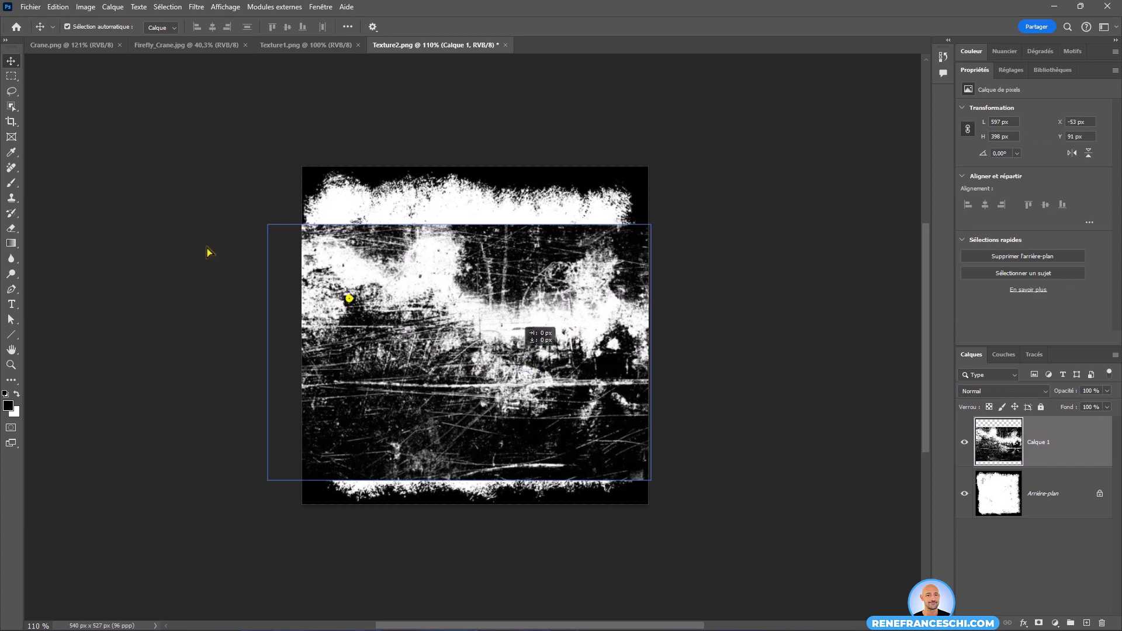
- Copy a rectangular area of about 370 × 328 px from the middle of the scratched texture to a new layer
left_click(11, 76)
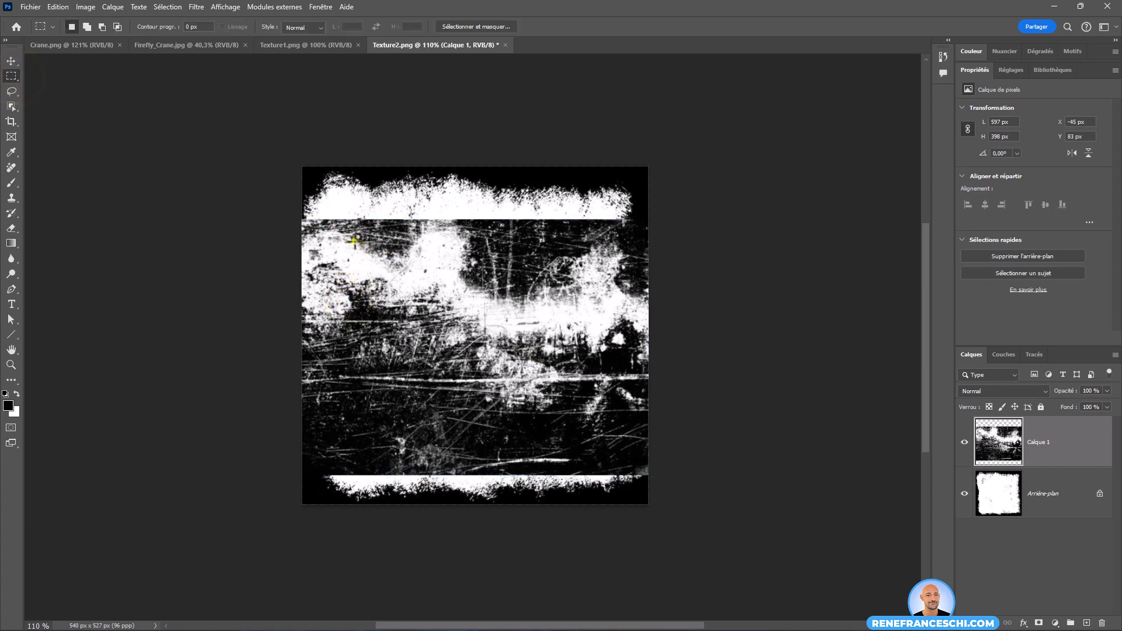
left_click_drag(354, 240, 592, 450)
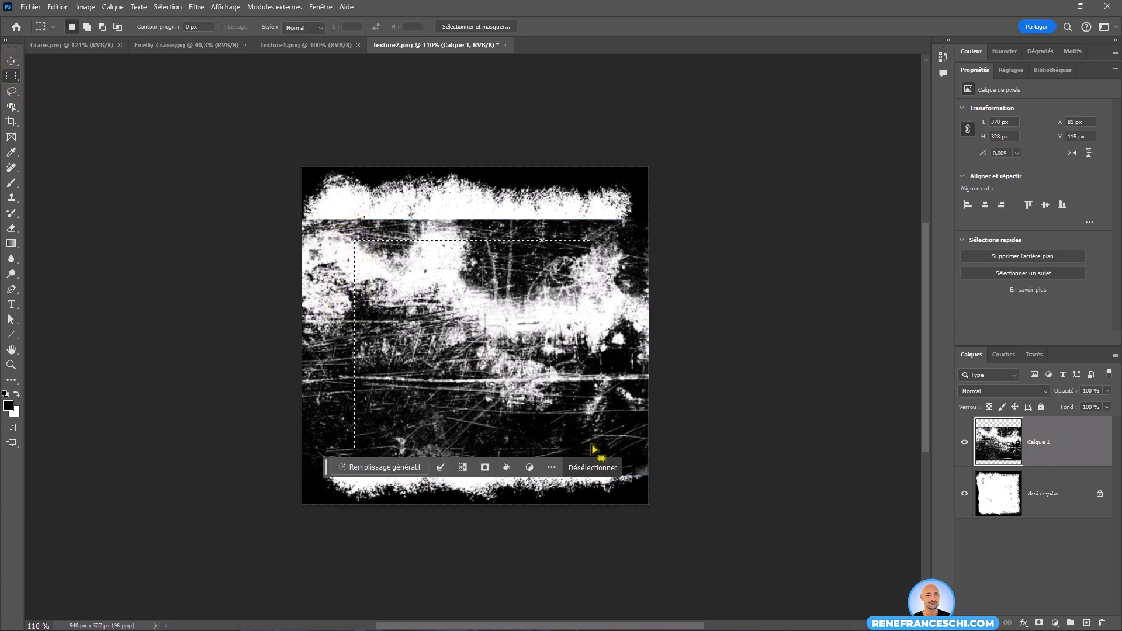
key("ctrl+j")
key("v")
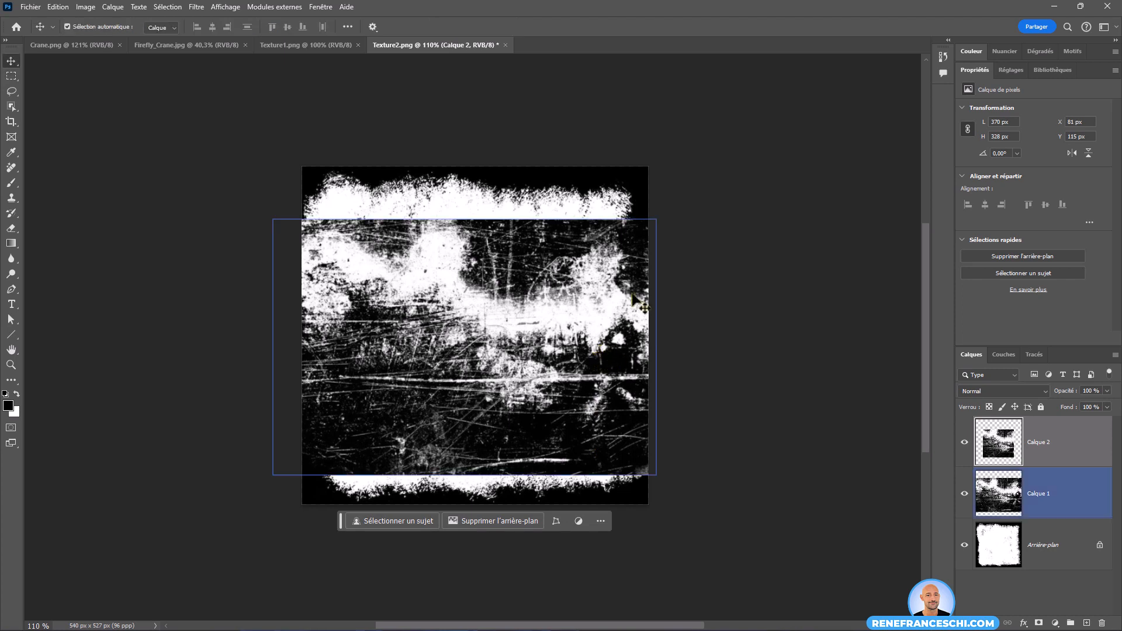
- Delete the full scratched texture layer and centre the remaining rectangular piece horizontally on the white texture
left_click(632, 289)
key("Delete")
mouse_move(479, 337)
left_mouse_down()
mouse_move(497, 327)
mouse_move(482, 338)
left_mouse_up()
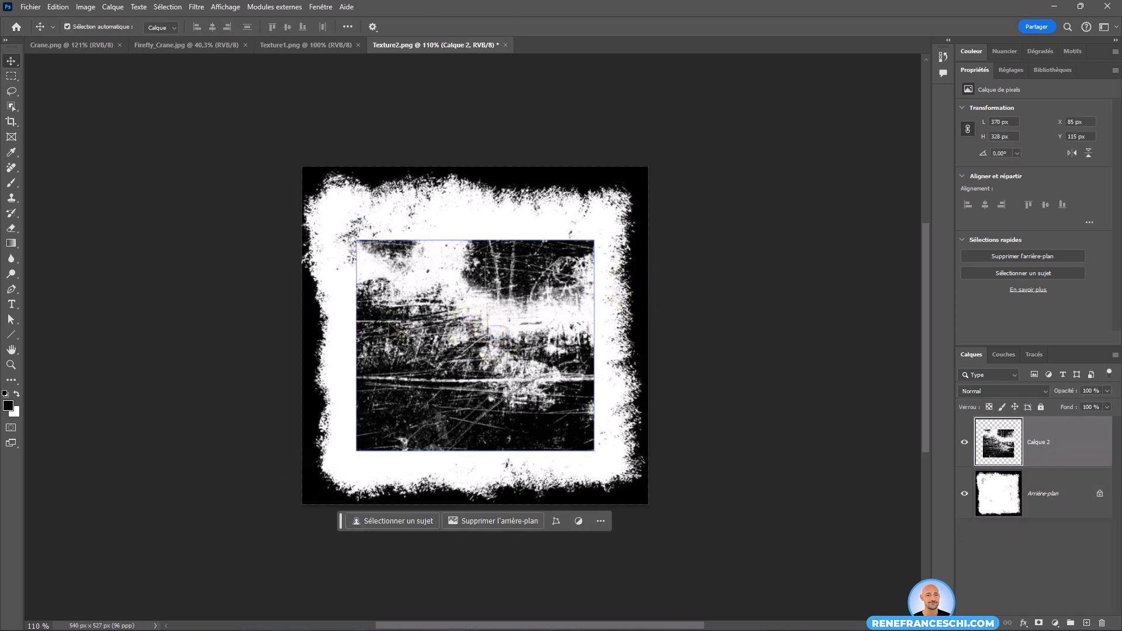
- Select a freehand ring around the edges of the scratched rectangle with the Lasso and run Generative Fill without a prompt
left_click(12, 92)
mouse_move(368, 221)
left_mouse_down()
mouse_move(343, 316)
mouse_move(339, 454)
mouse_move(616, 460)
mouse_move(614, 362)
mouse_move(582, 233)
mouse_move(397, 222)
mouse_move(350, 231)
left_mouse_up()
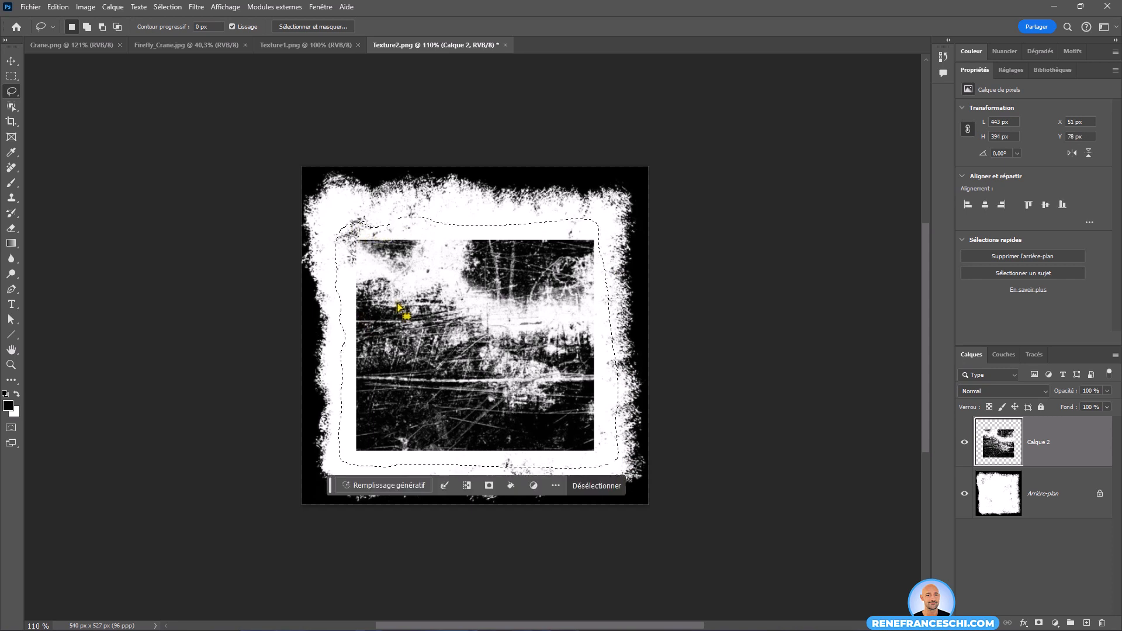
mouse_move(402, 260)
left_mouse_down()
mouse_move(396, 252)
mouse_move(395, 379)
mouse_move(511, 432)
mouse_move(569, 410)
mouse_move(571, 305)
mouse_move(515, 253)
mouse_move(401, 261)
left_mouse_up()
left_click(385, 486)
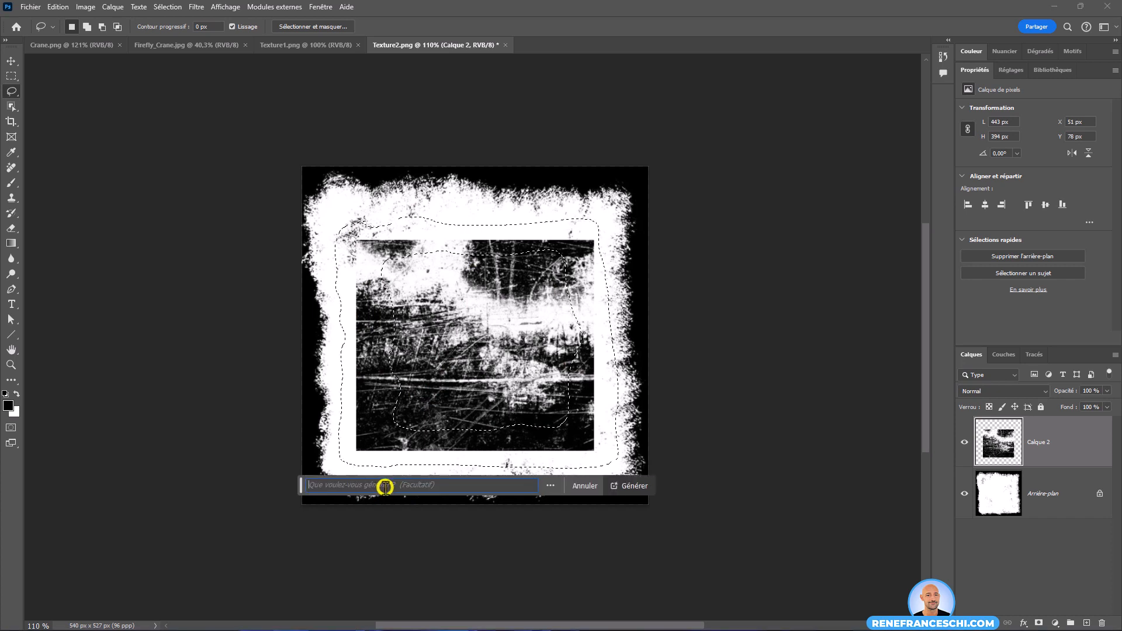
left_click(631, 486)
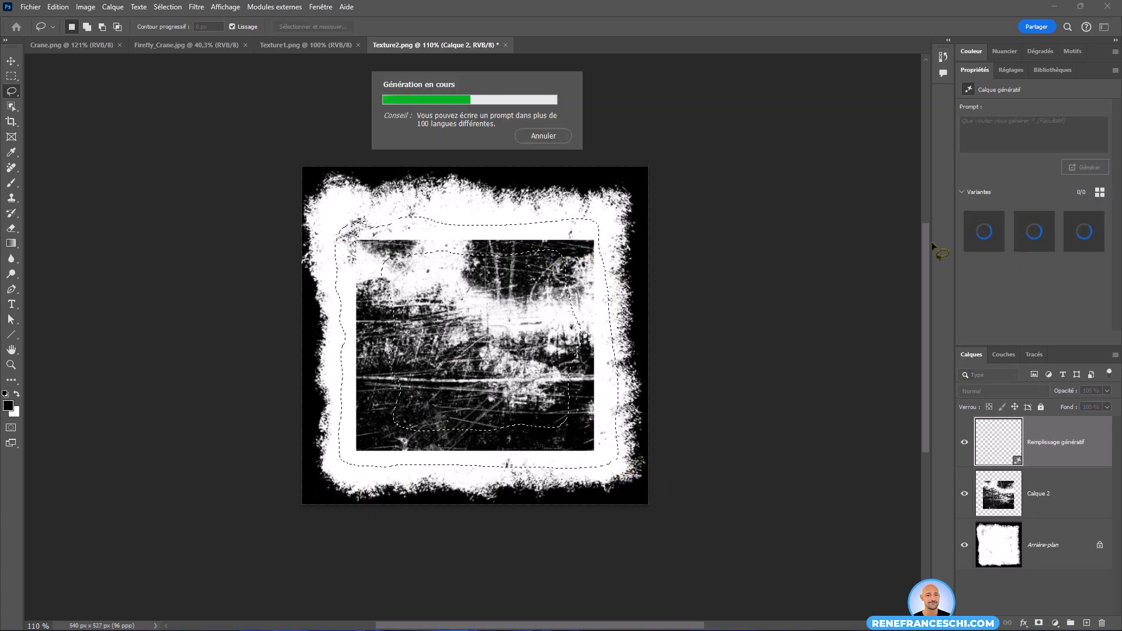
- Keep the second Generative Fill variation for the blended edges of the scratched rectangle and deselect the layer
left_click(1028, 237)
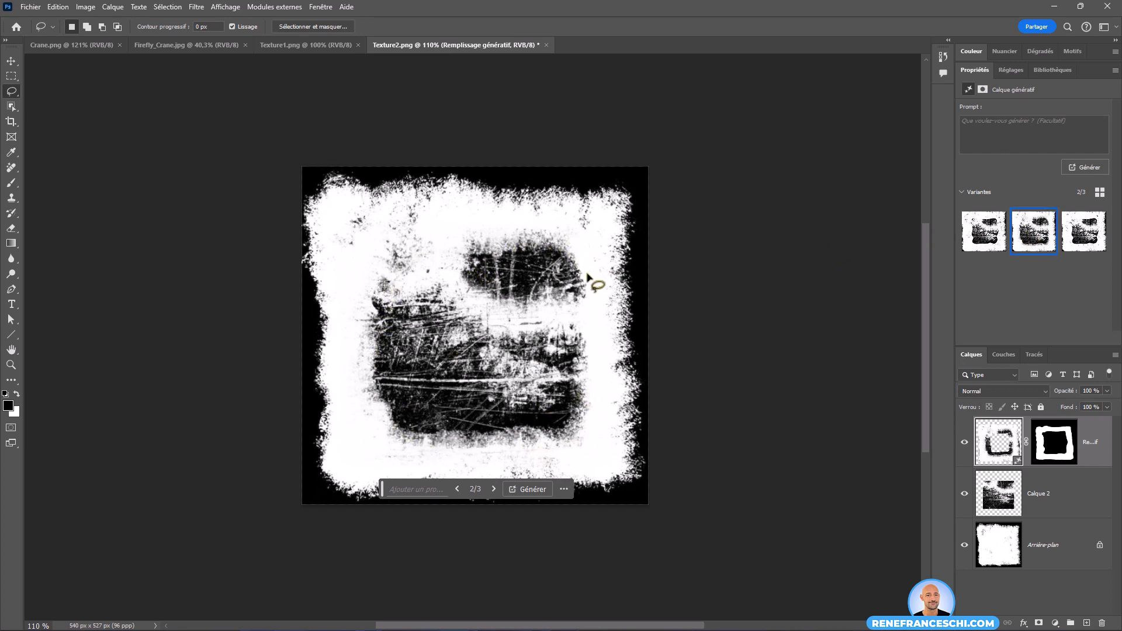
key("v")
left_click(644, 144)
- Quick-export the blended texture as a PNG named Texture3 in the Textures folder
left_click(30, 6)
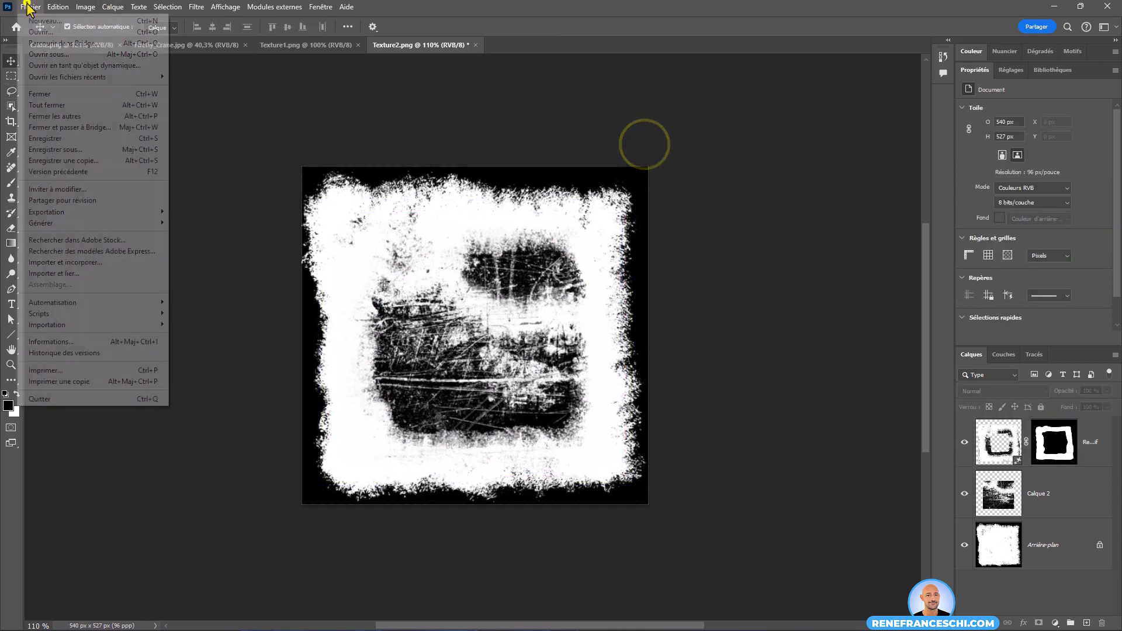
mouse_move(56, 213)
left_click(223, 213)
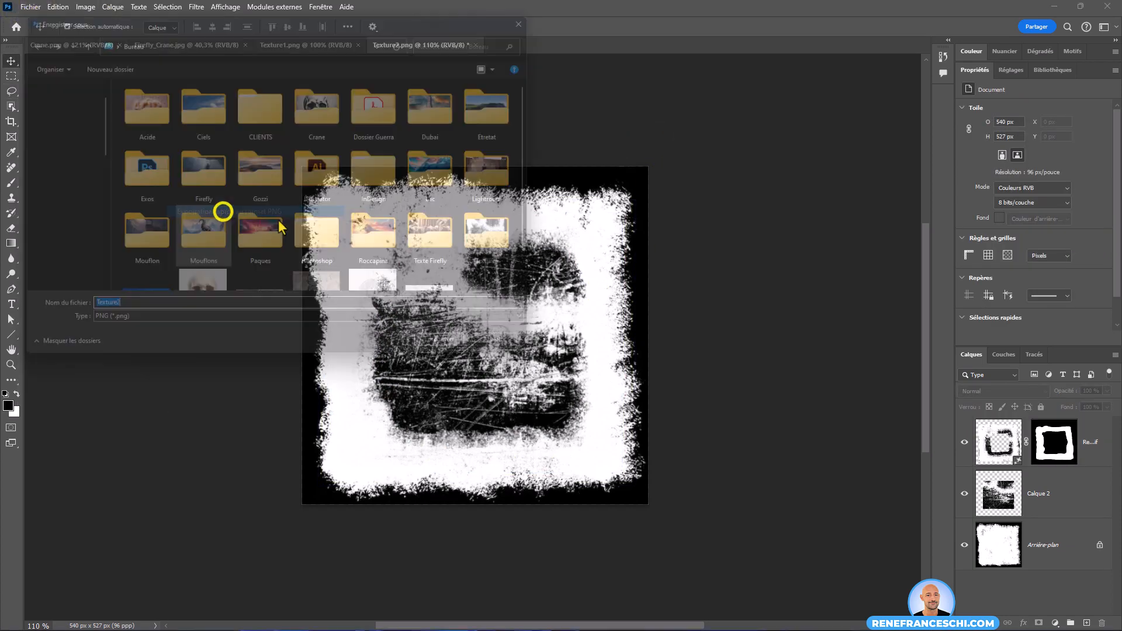
double_click(221, 211)
left_click(486, 351)
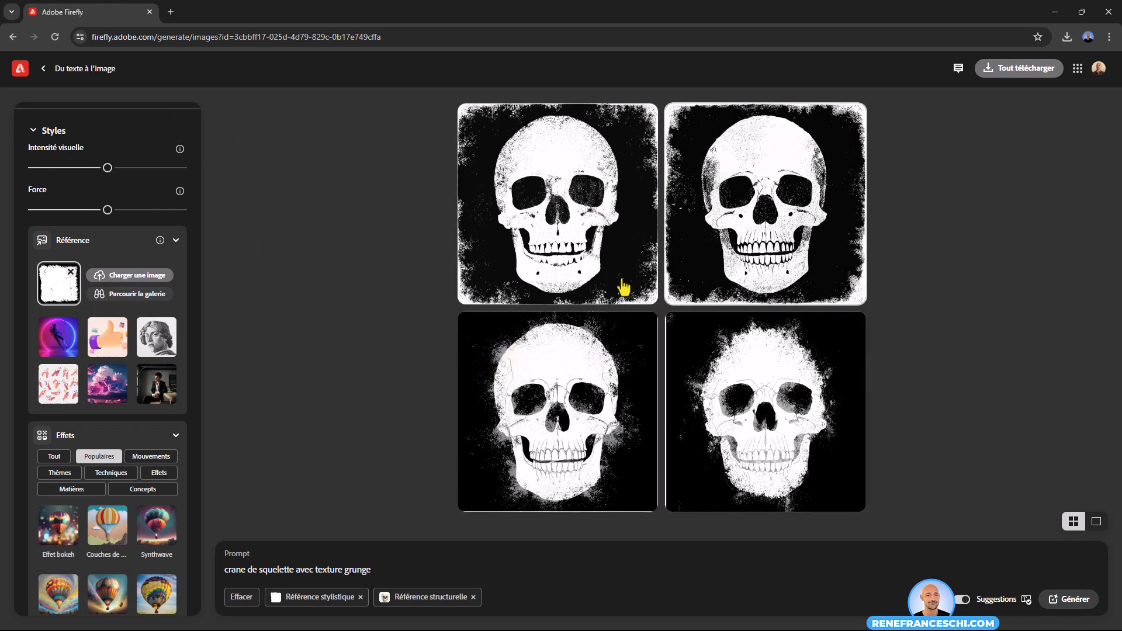
- Switch to Adobe Firefly, view the first generated skull enlarged and close the preview
mouse_move(538, 181)
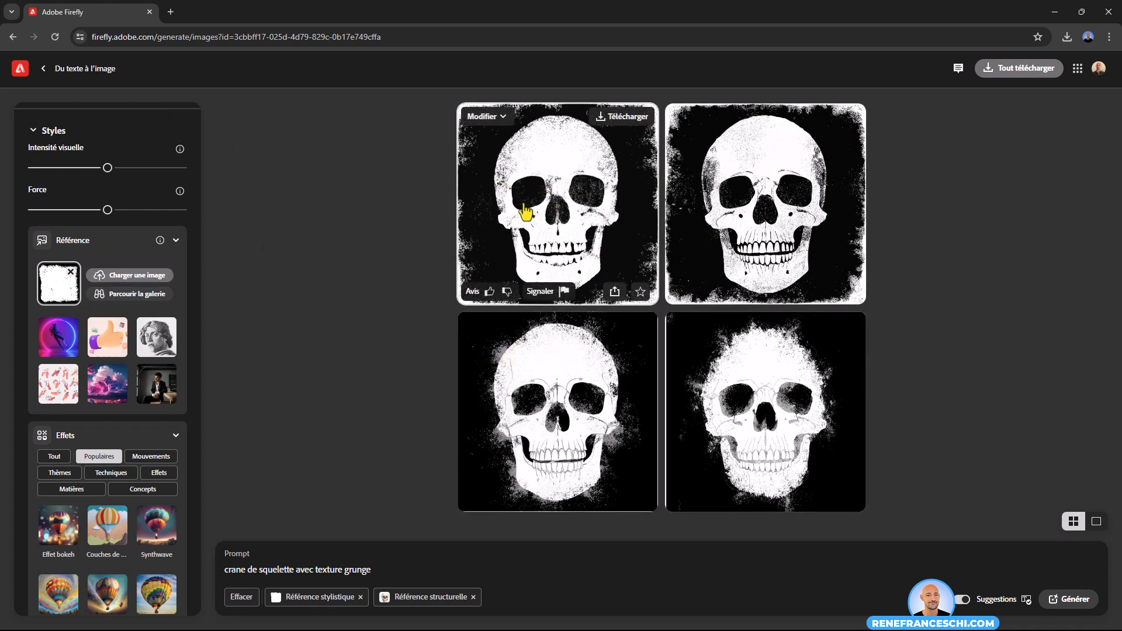
left_click(566, 201)
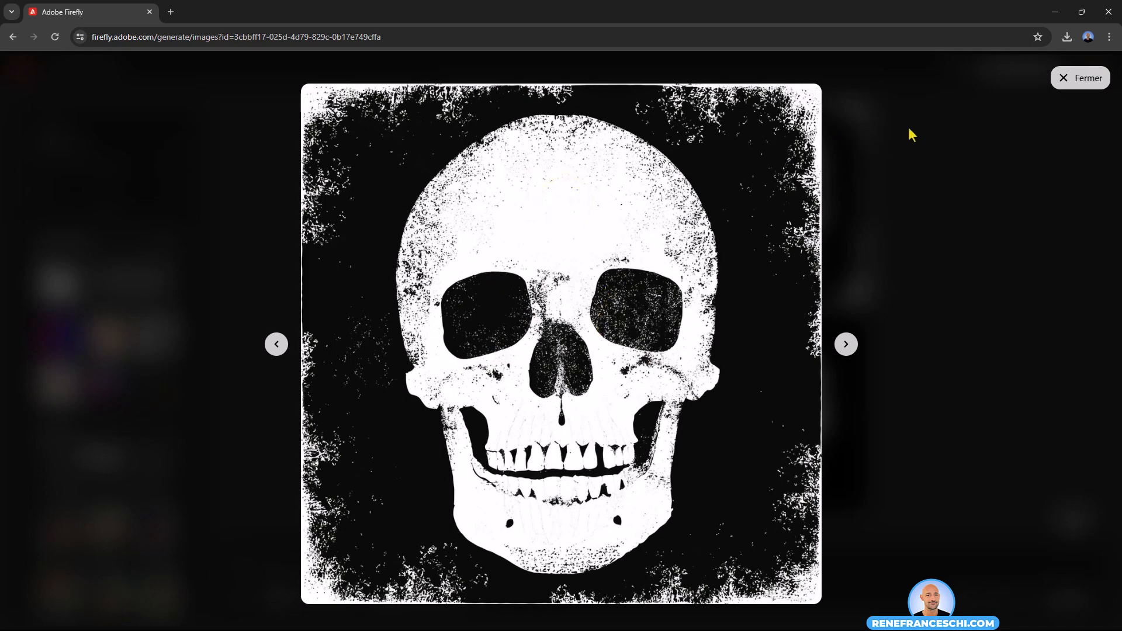
left_click(1079, 78)
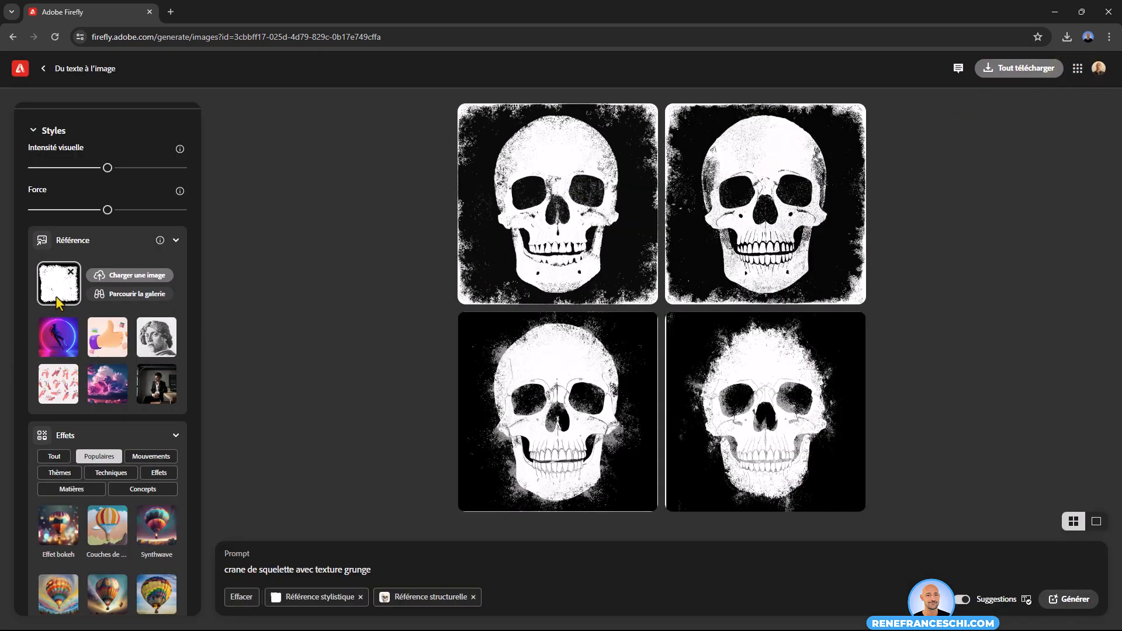
- Load Texture3 as the style reference, keeping the skull structure reference, and generate new images from the existing prompt
left_click(115, 285)
left_click(286, 105)
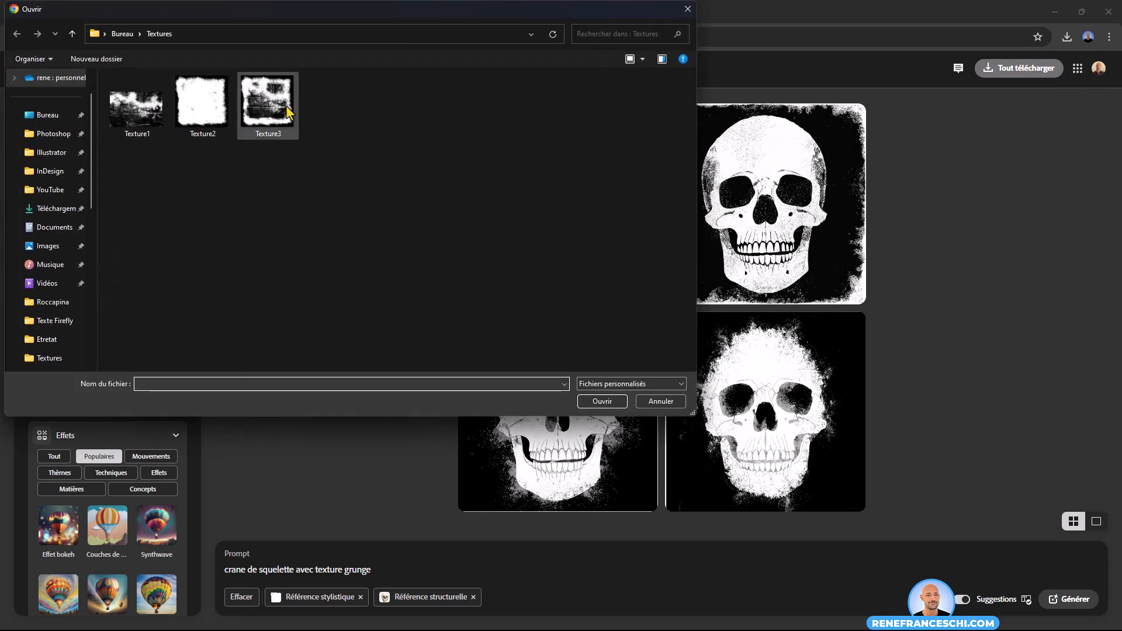
double_click(287, 105)
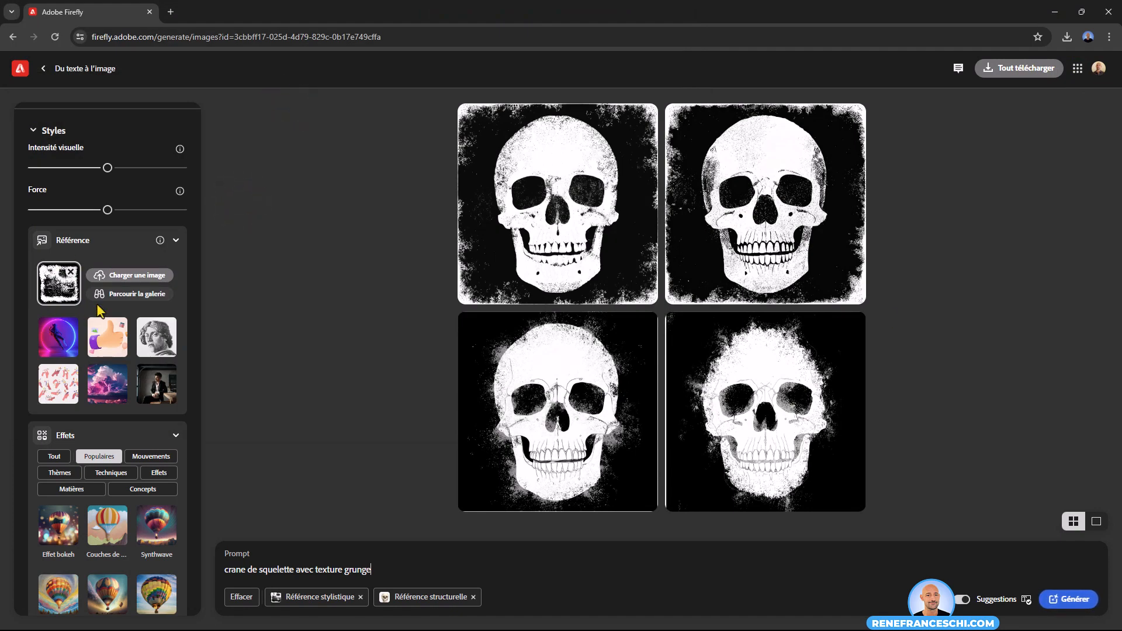
scroll(86, 302, "up", 6)
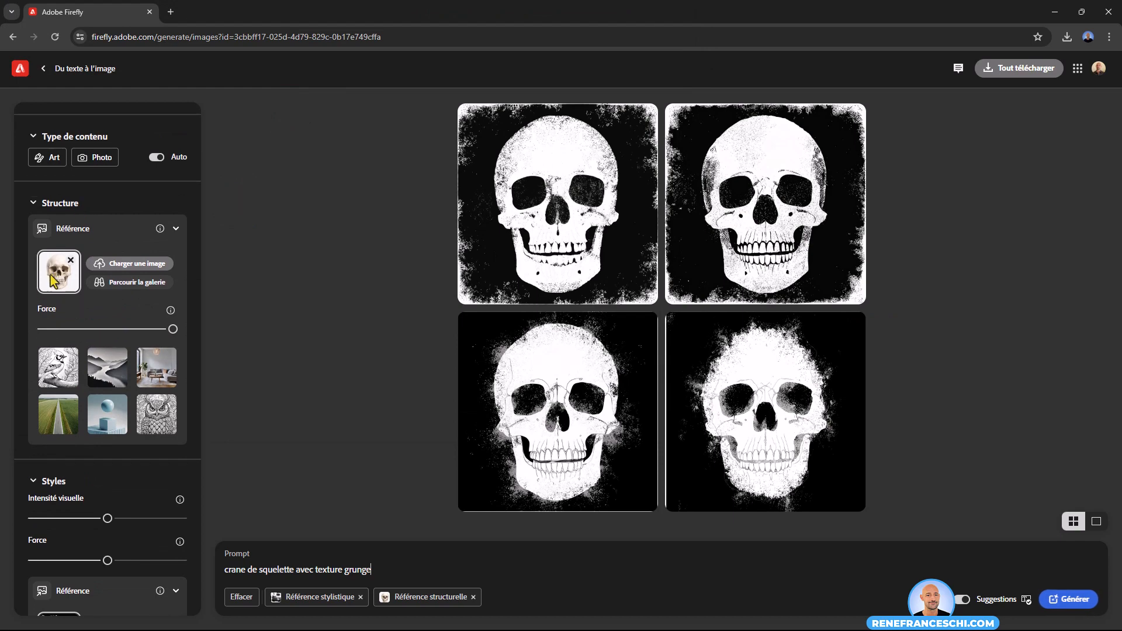
scroll(167, 325, "down", 6)
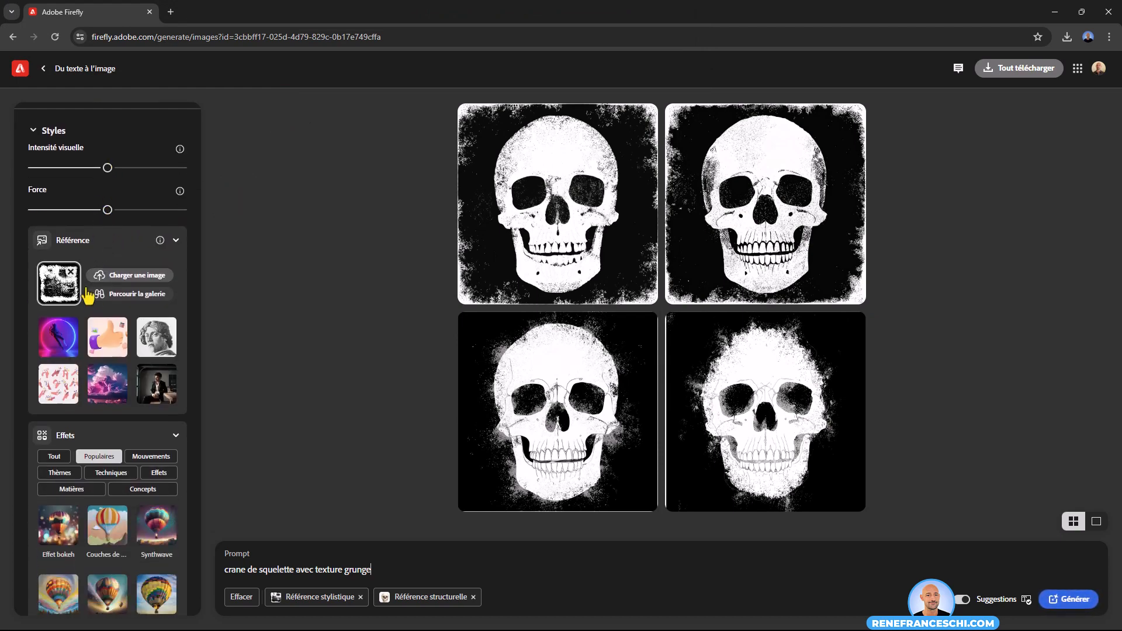
left_click(1068, 599)
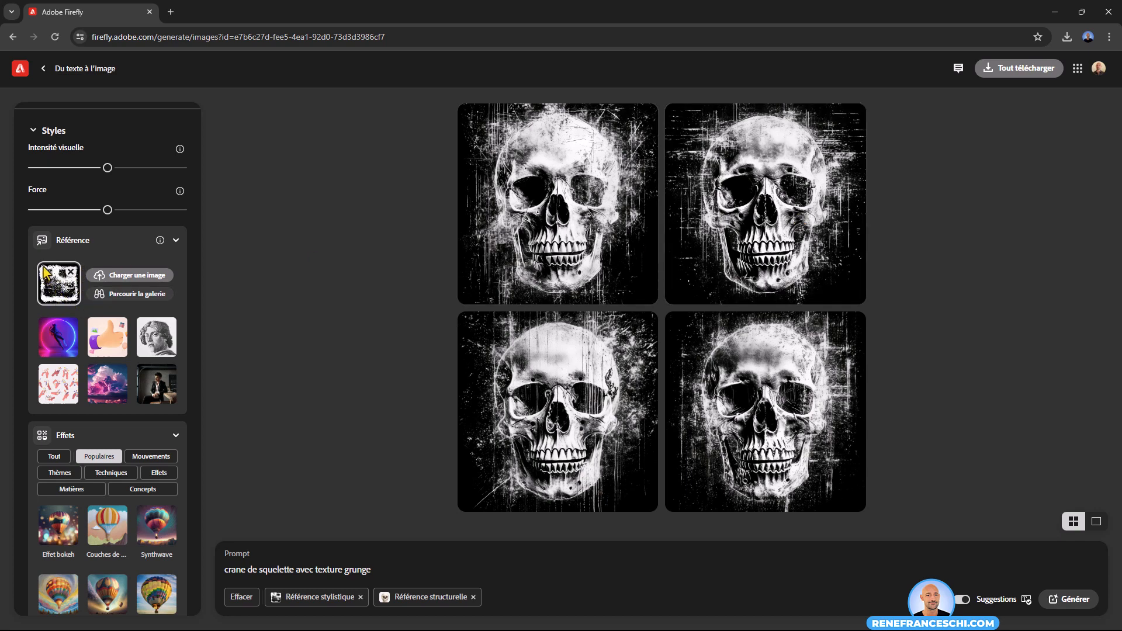
- Download the third generated skull, the one with vertical drips over its forehead
mouse_move(315, 597)
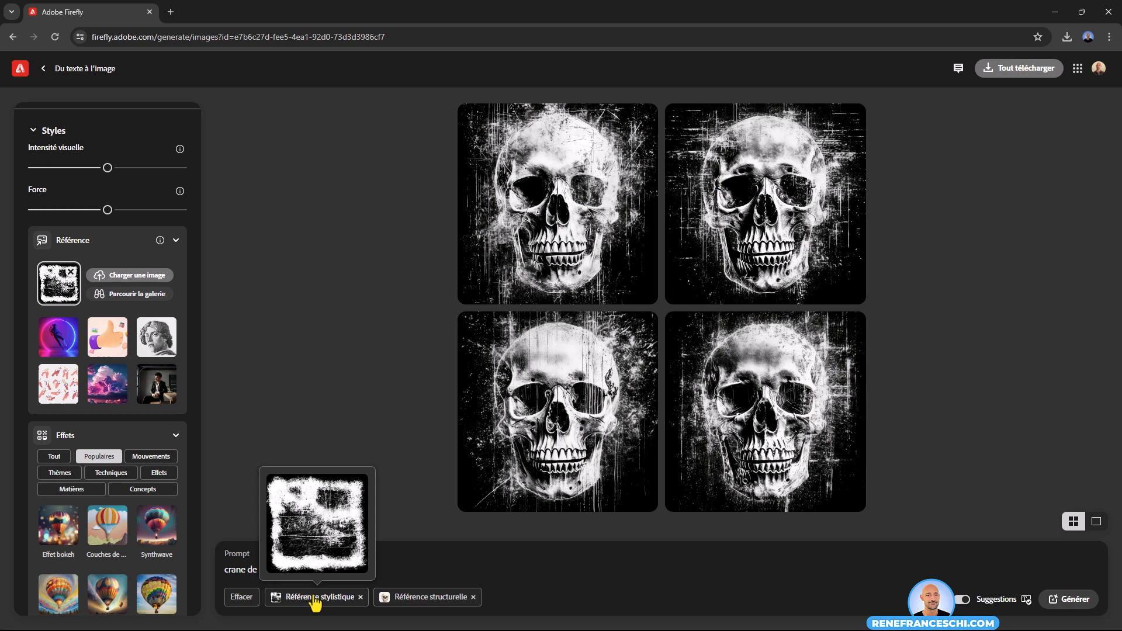
left_click(623, 325)
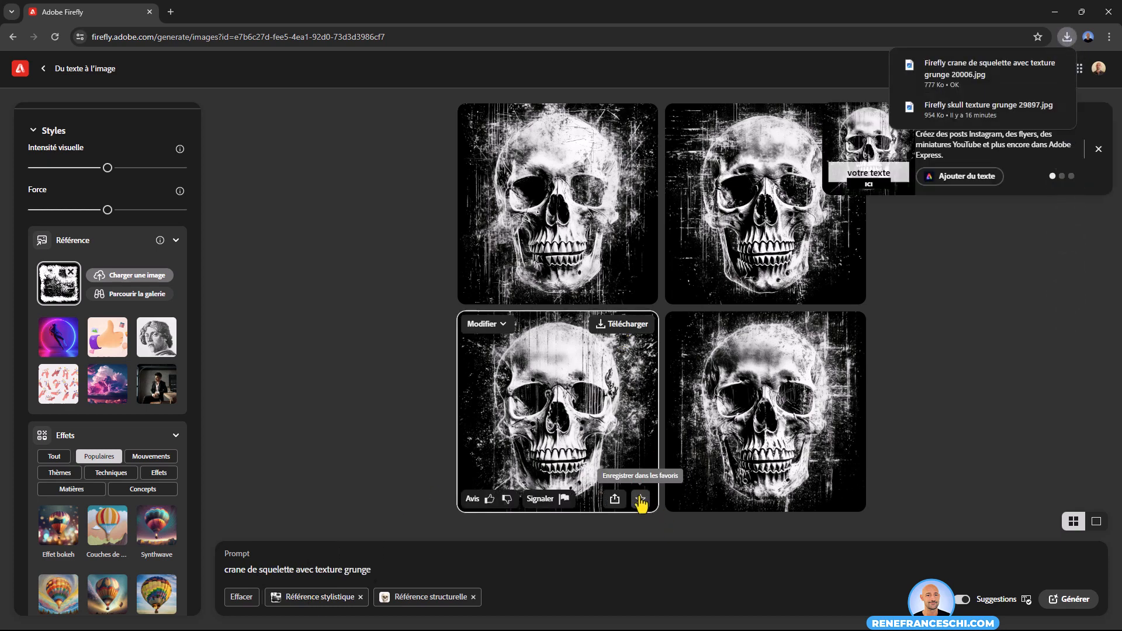
- Examine the four generated scratched-texture skulls one by one in the enlarged preview and close it
left_click(539, 362)
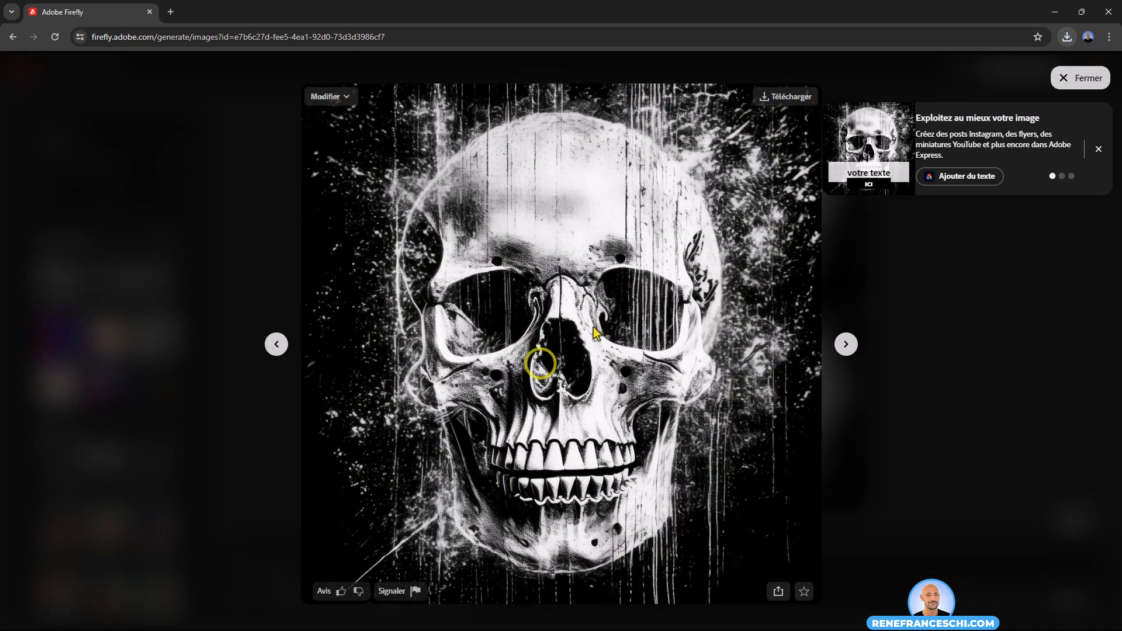
left_click(279, 349)
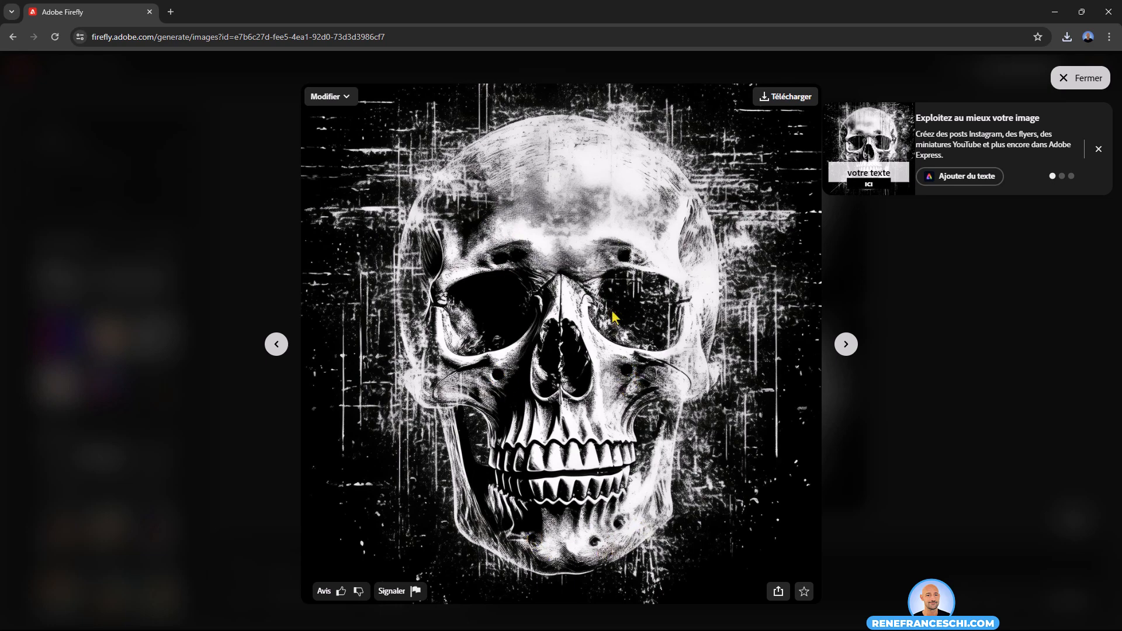
left_click(846, 343)
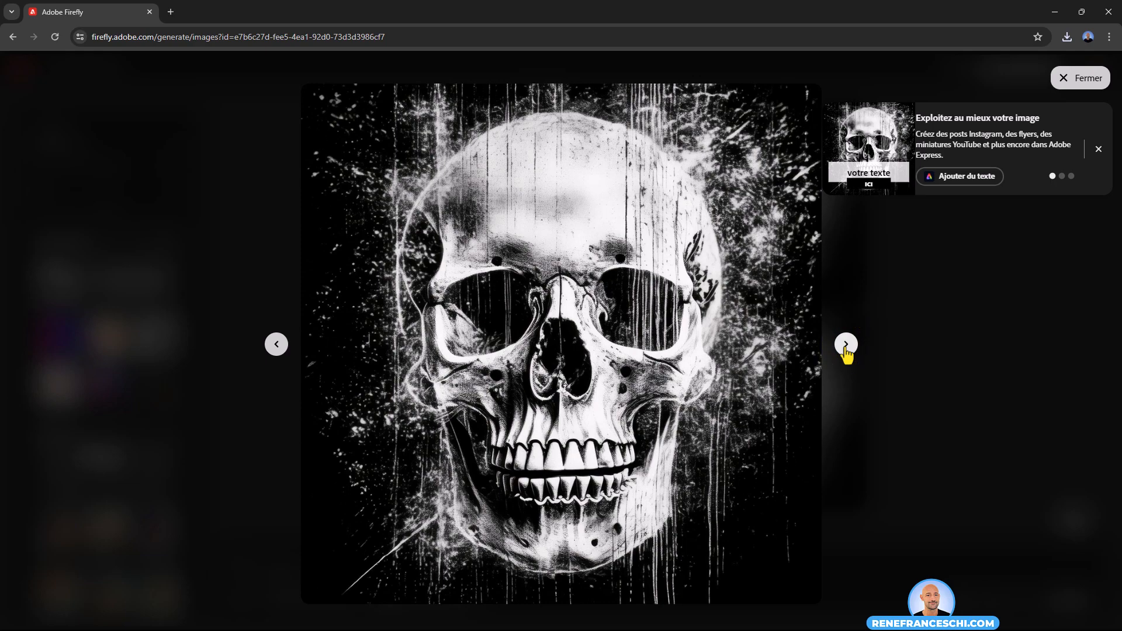
left_click(846, 344)
left_click(846, 344)
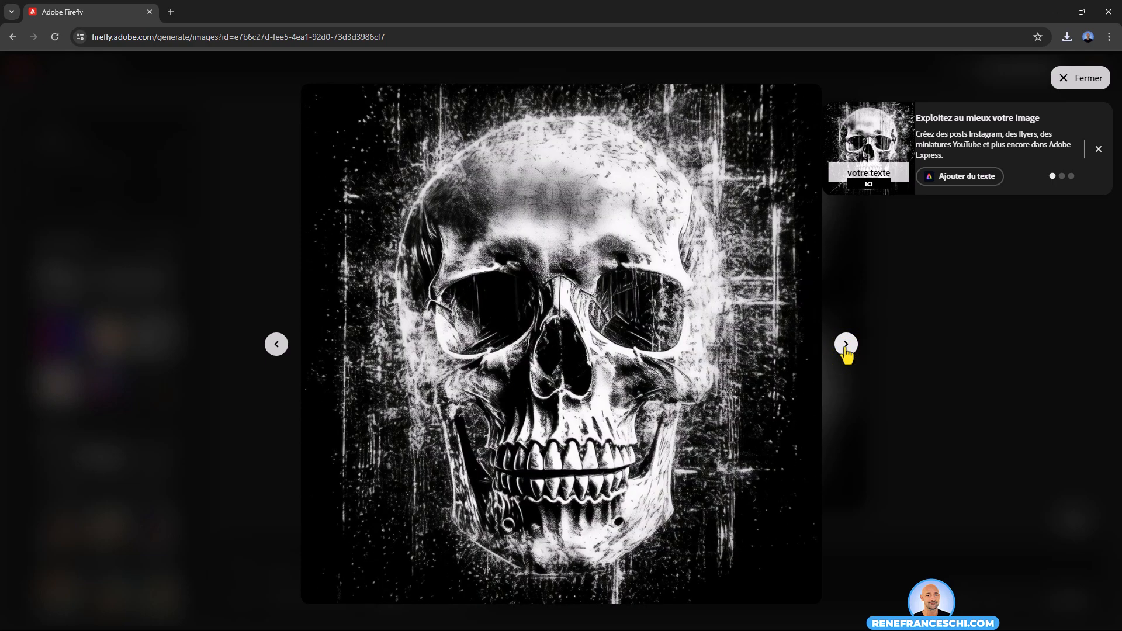
left_click(845, 344)
left_click(846, 343)
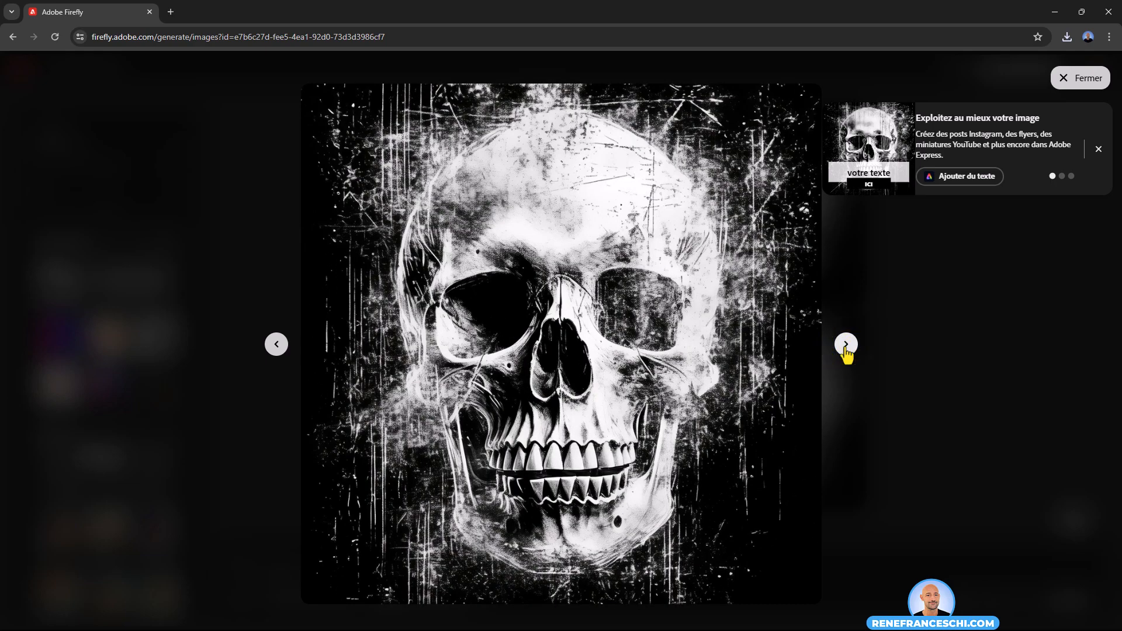
left_click(845, 343)
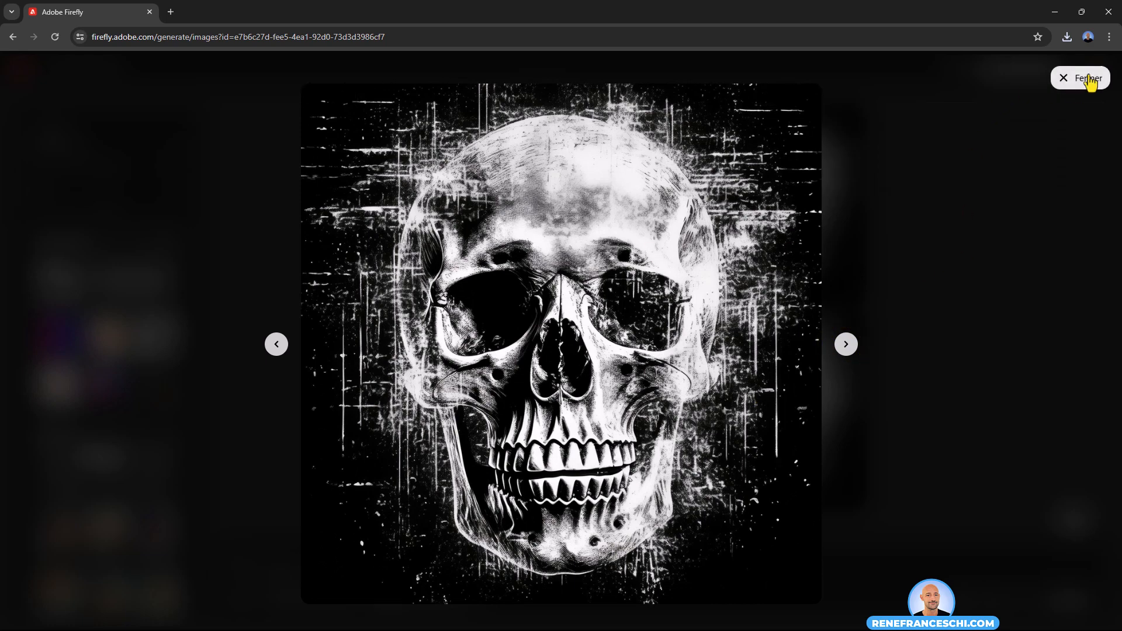
left_click(1088, 77)
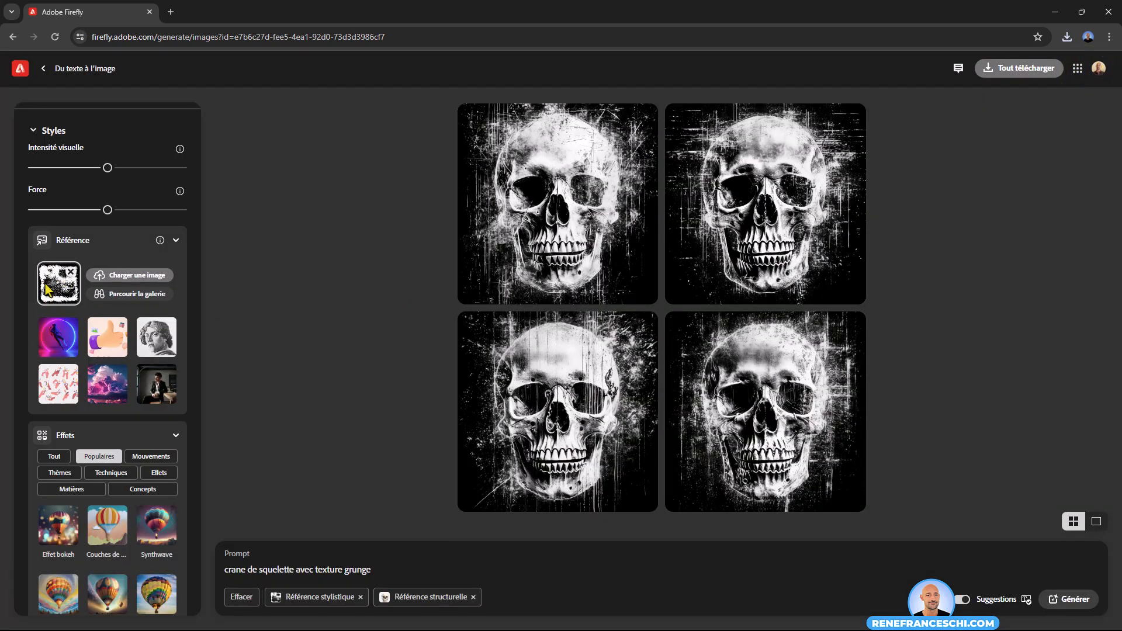